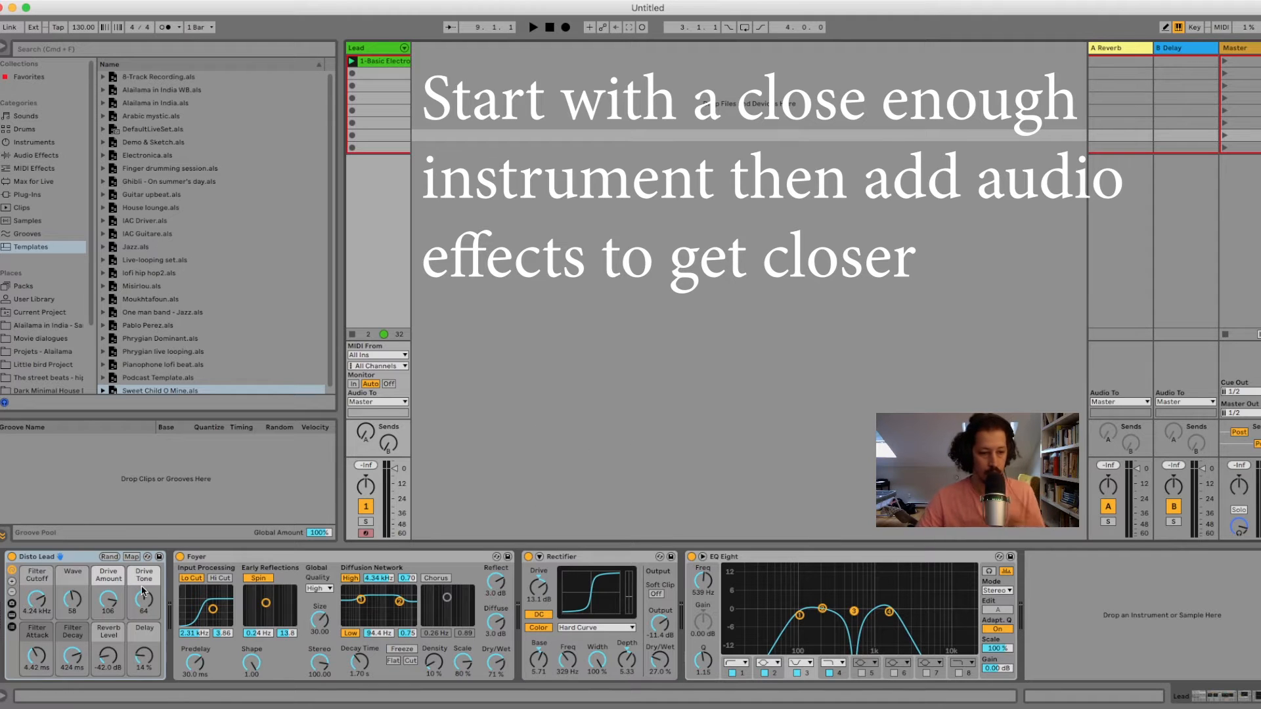
Turn off the Foyer reverb, the Rectifier saturator and the EQ Eight on the Lead track.
left_click(180, 557)
left_click(528, 556)
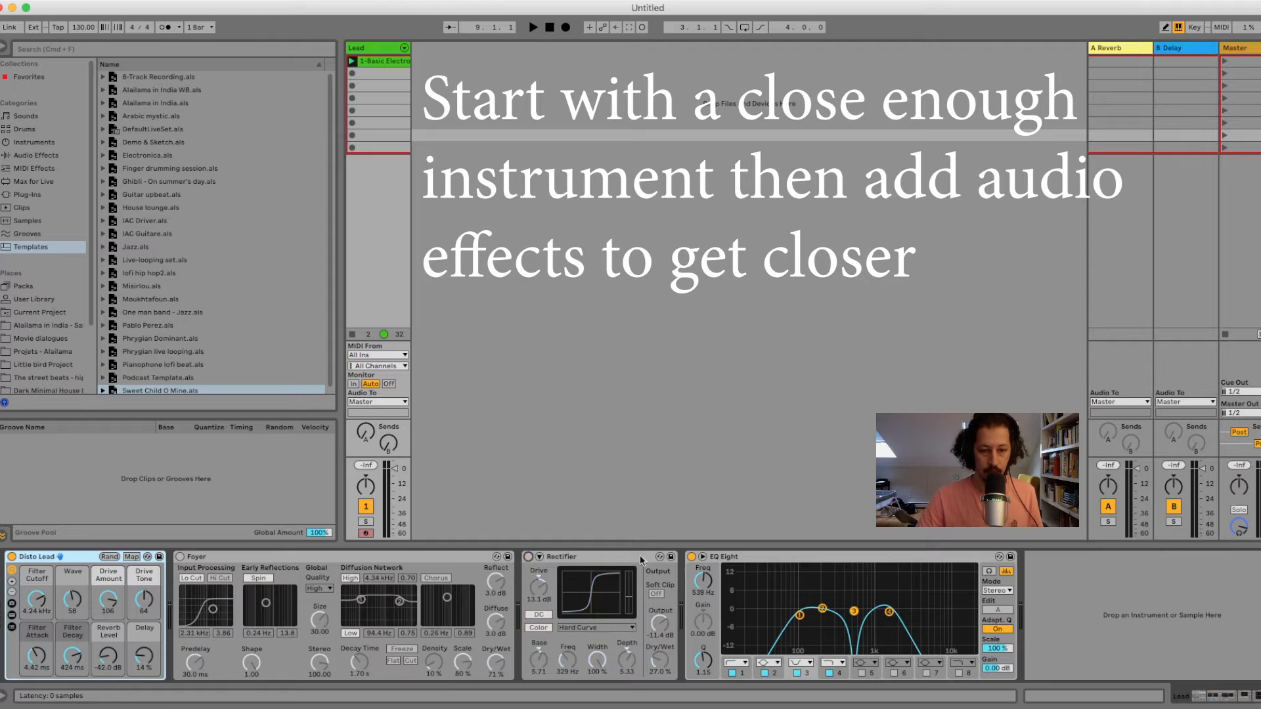
left_click(691, 556)
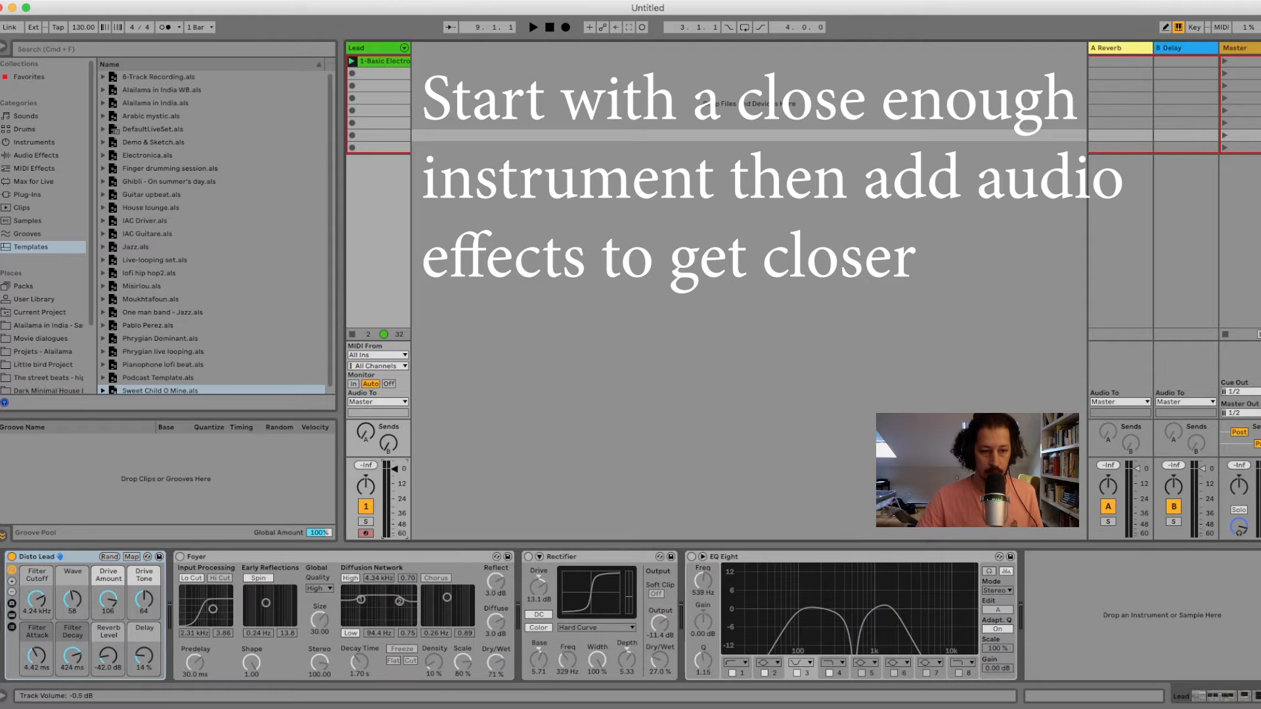
Play the Lead clip and lower the Lead track's volume to about -12 dB.
left_click_drag(395, 469, 395, 478)
key("space")
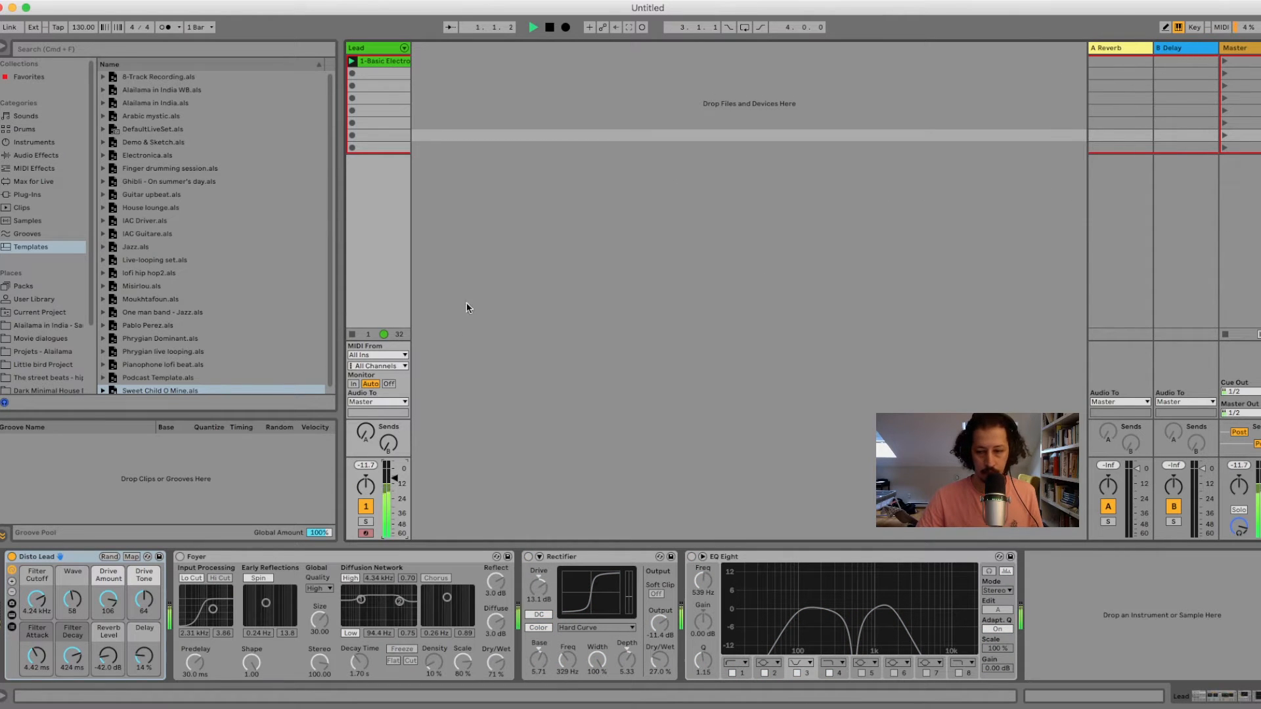
left_click_drag(395, 478, 395, 486)
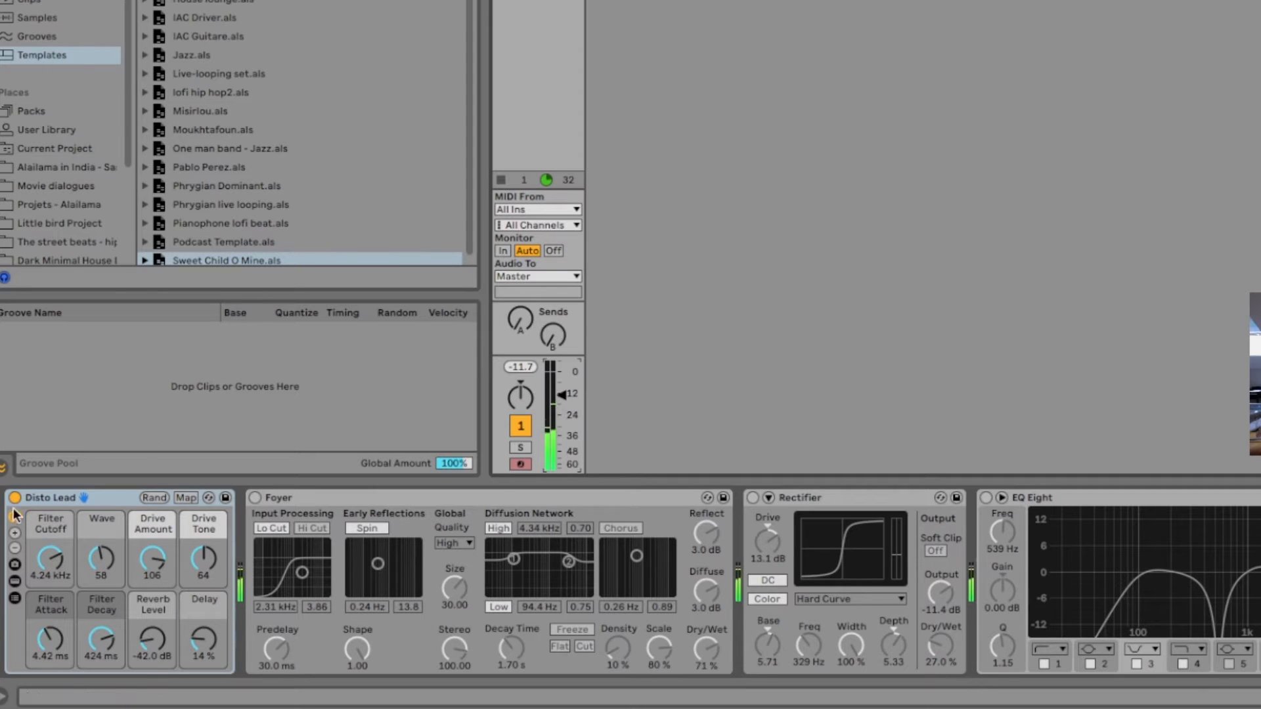
Hot-swap the Disto Lead instrument for the Basic Nylon Concerto Guitar from Guitar & Plucked, then leave swap mode.
left_click(210, 499)
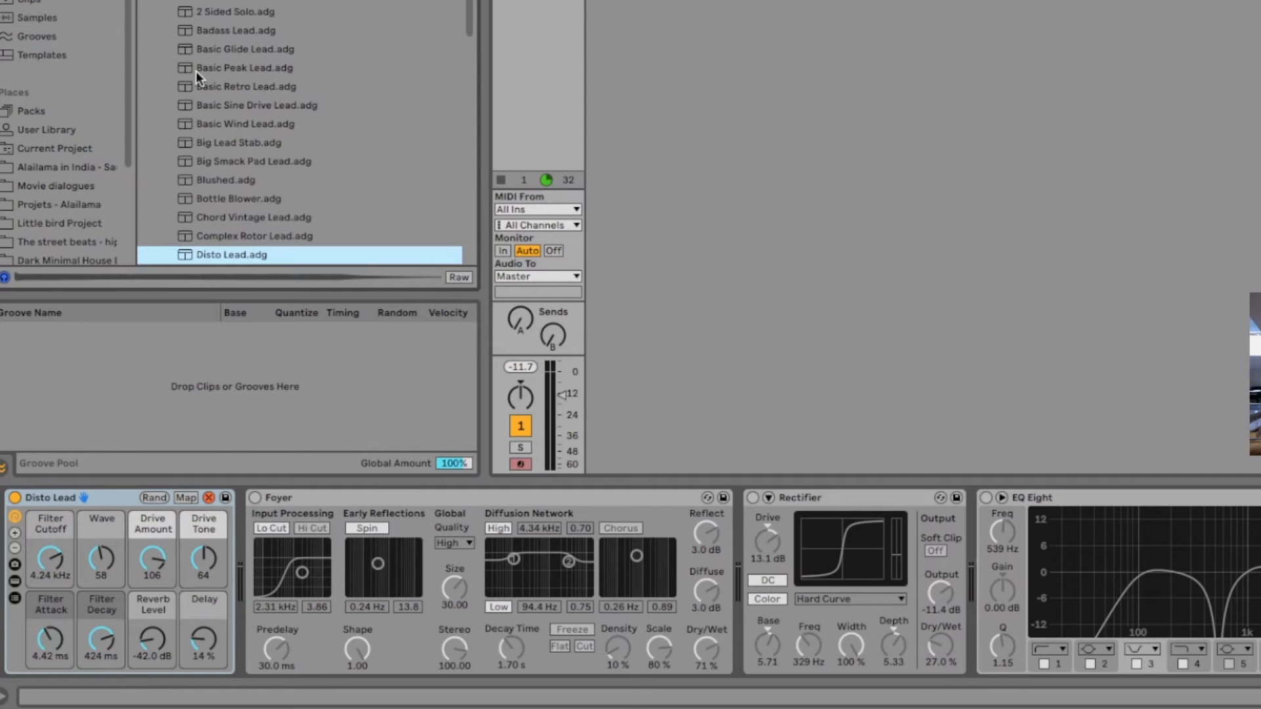
scroll(195, 71, "up", 5)
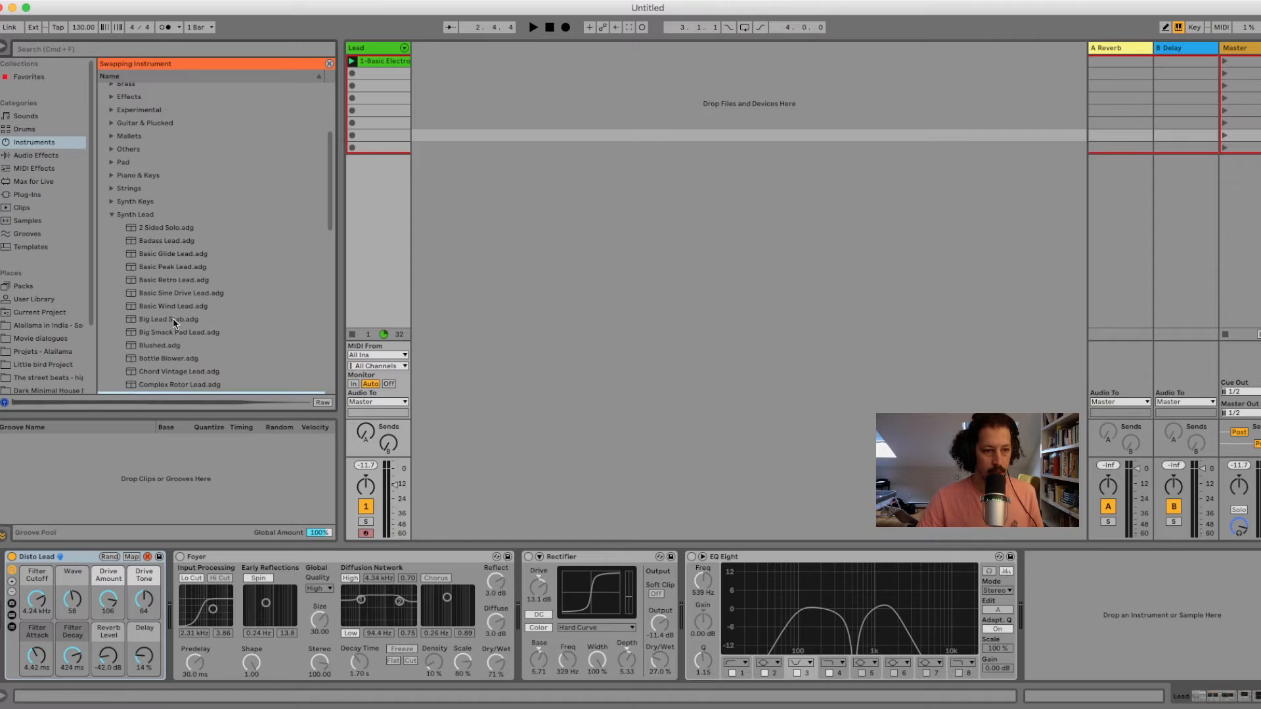
scroll(172, 314, "down", 2)
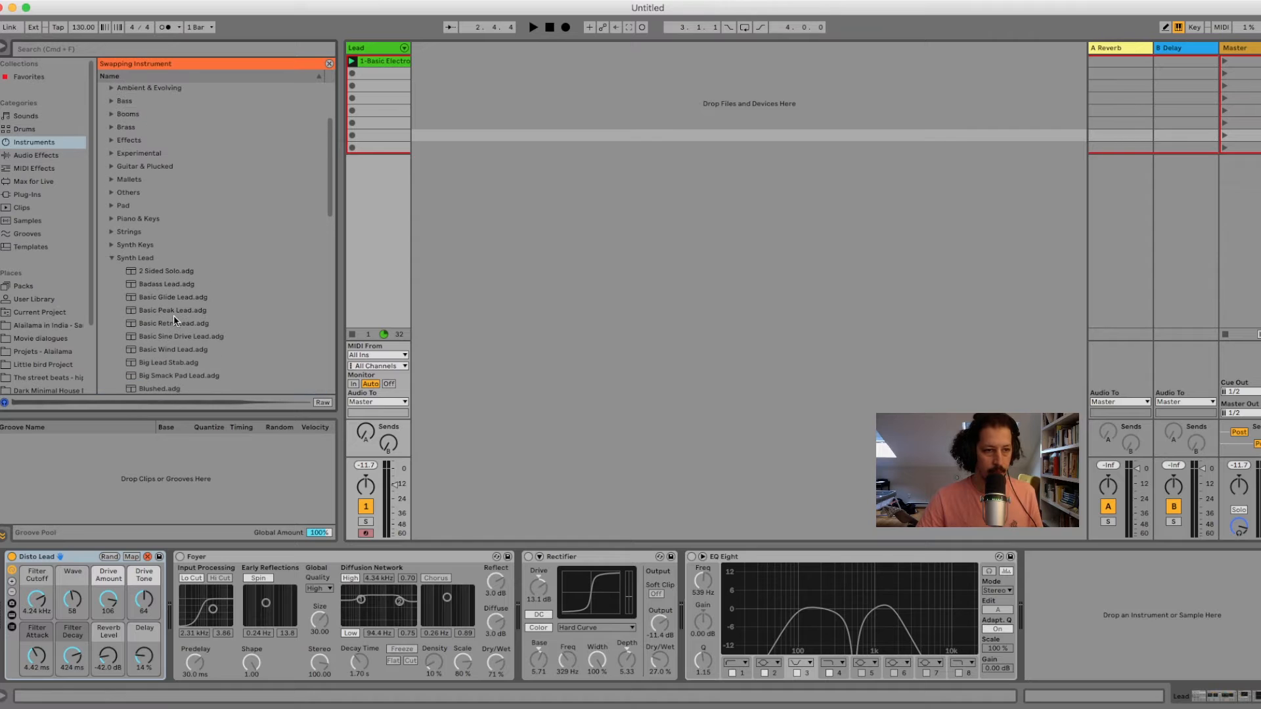
left_click(112, 170)
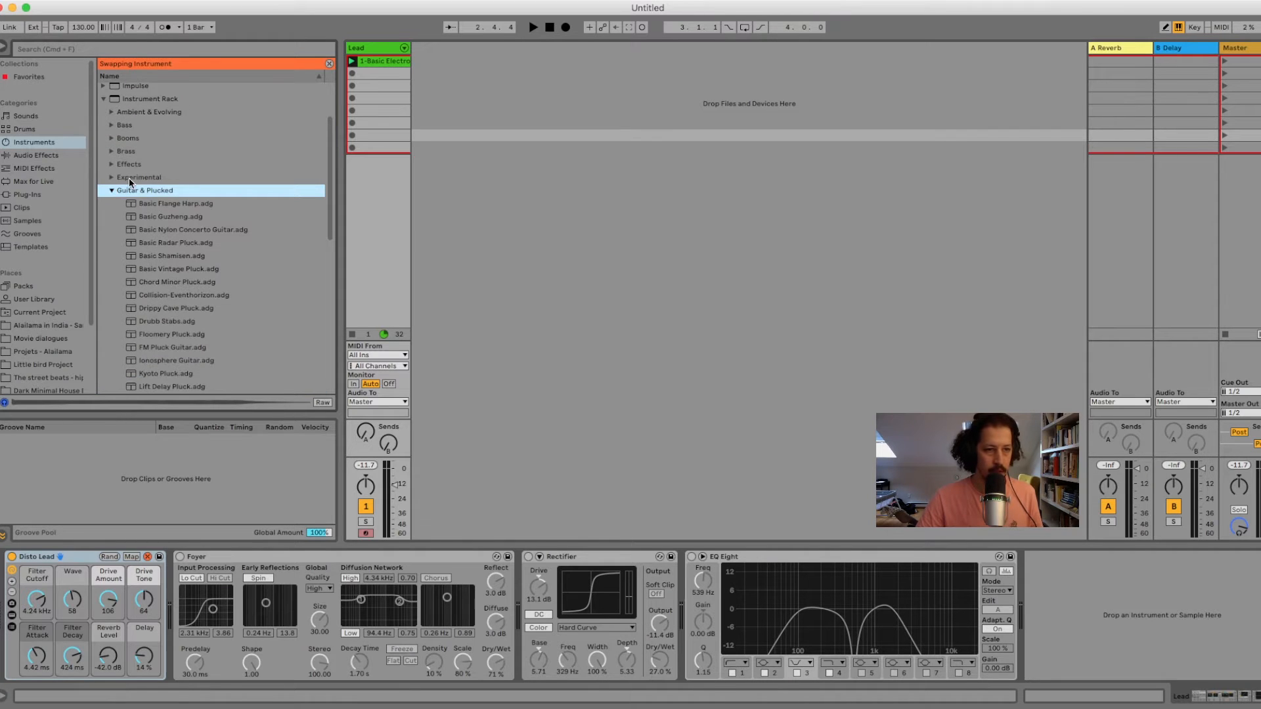
left_click(162, 232)
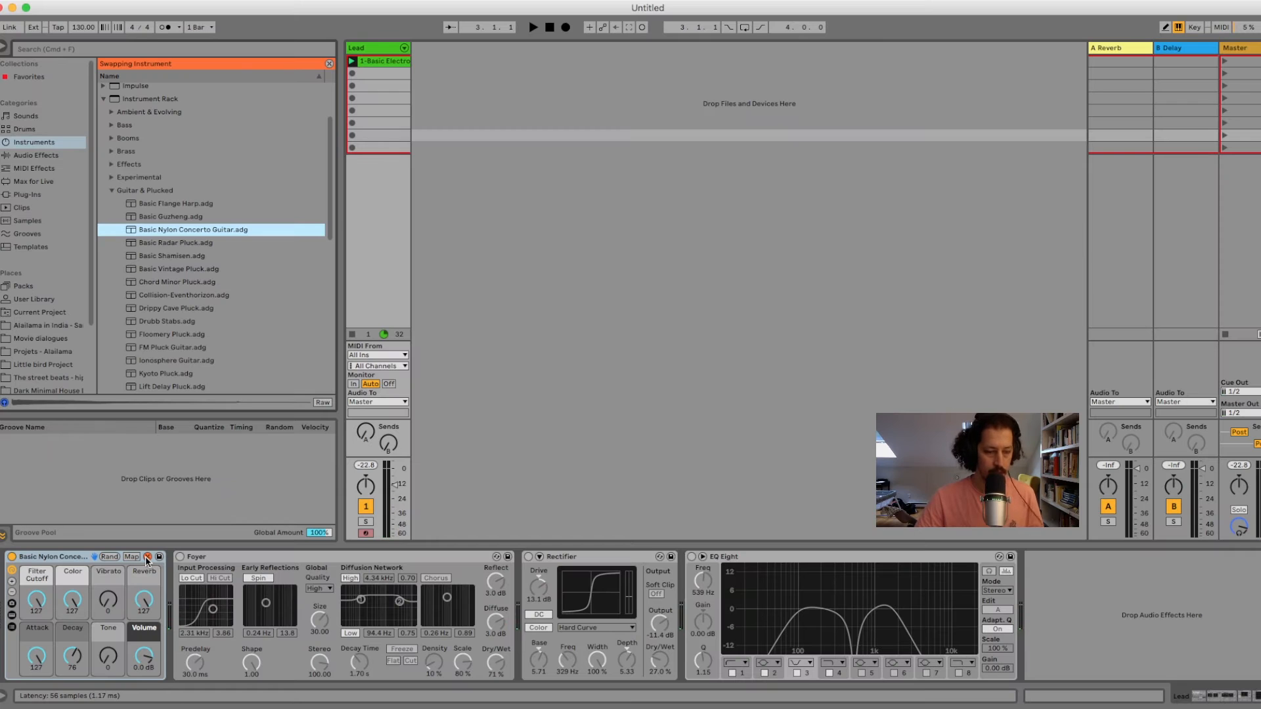
left_click(148, 557)
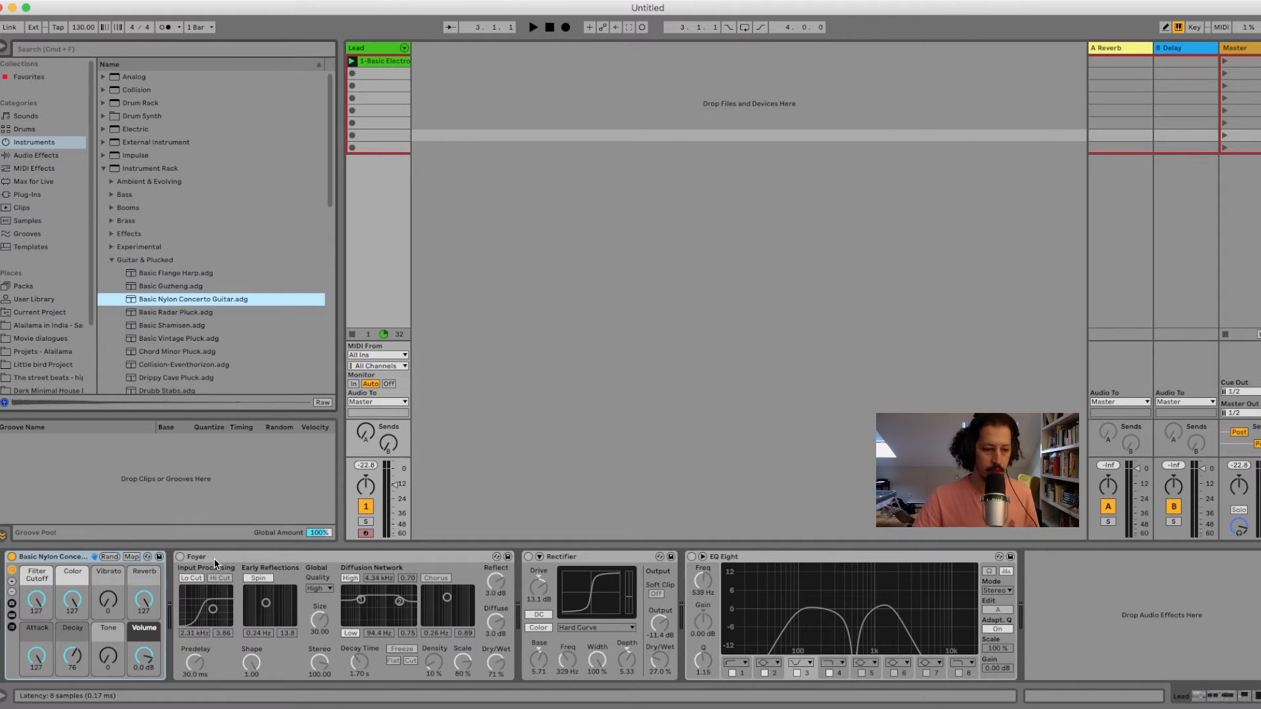
Turn on the Foyer reverb and listen to the clip through it.
left_click(181, 559)
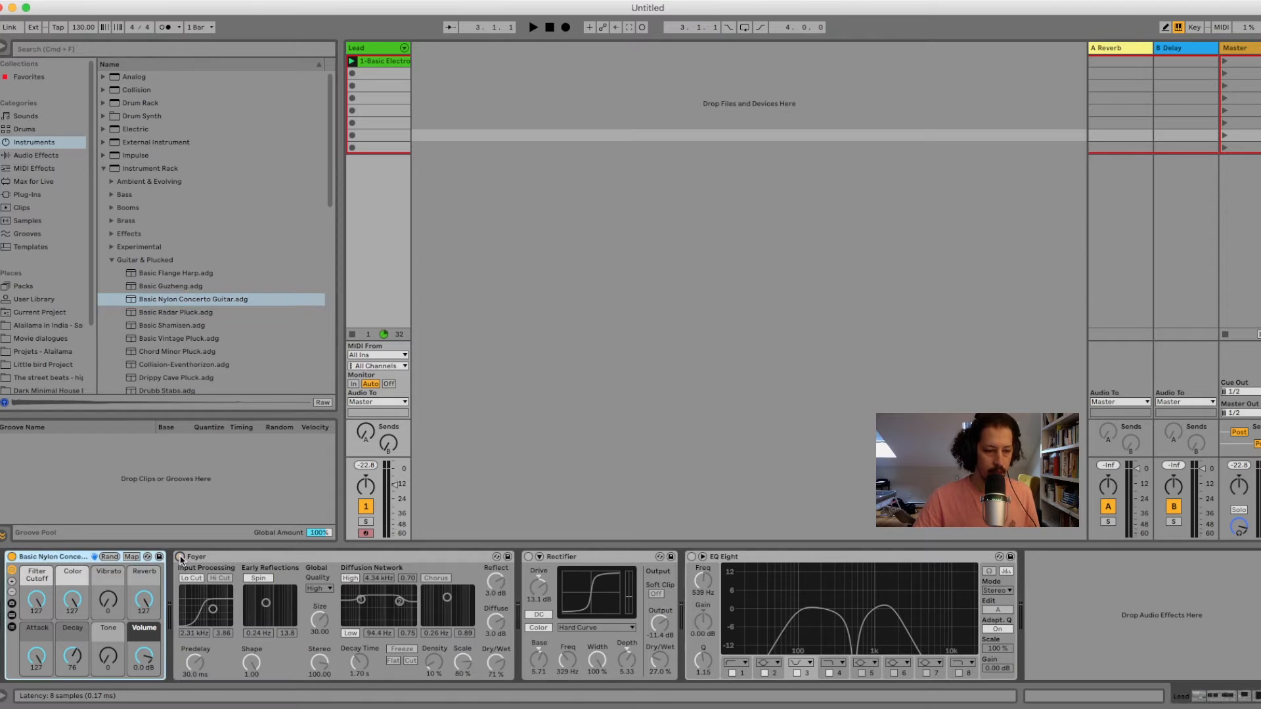
left_click(181, 557)
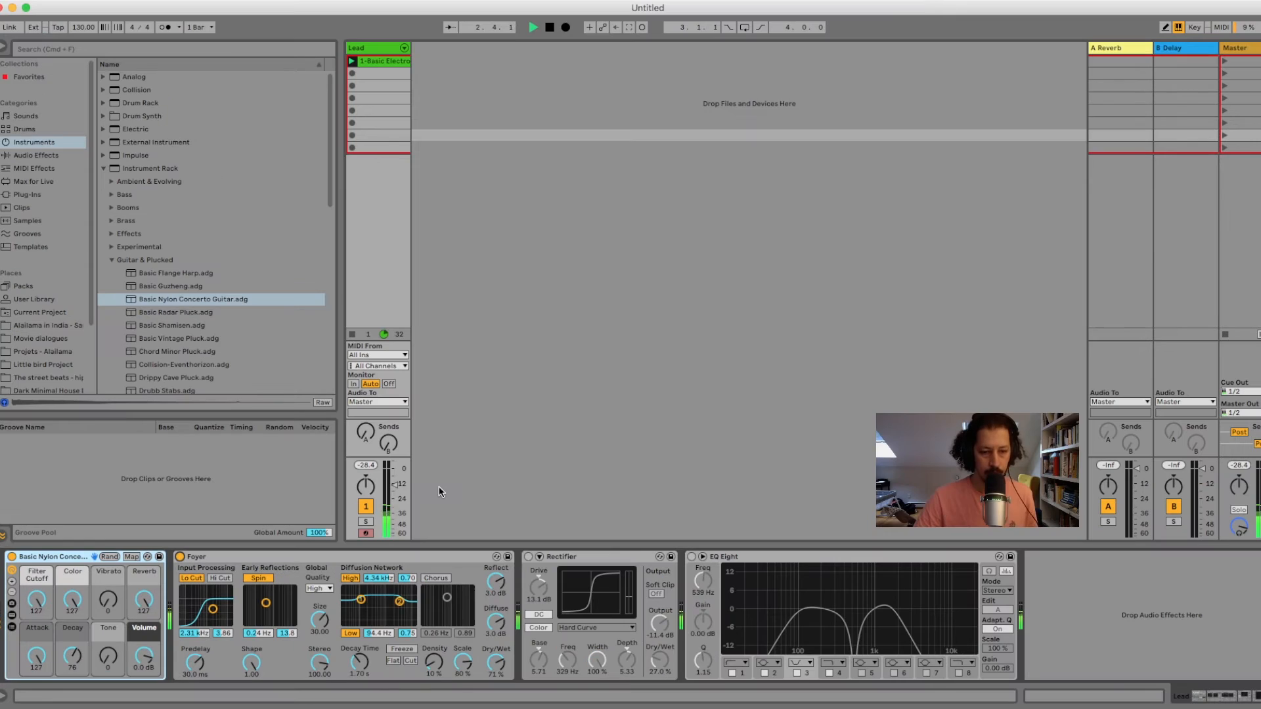
key("space")
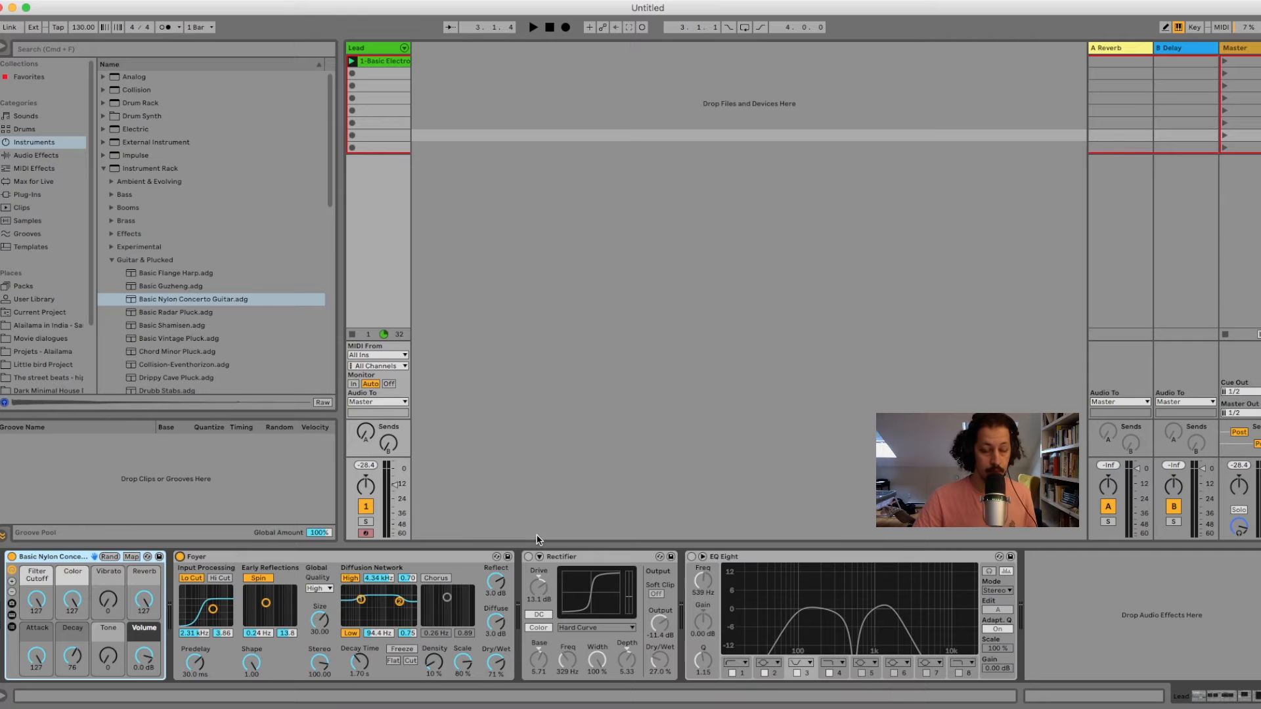
Examine where the Foyer reverb and Rectifier saturator presets are located in the browser, keeping both presets loaded.
left_click(570, 560)
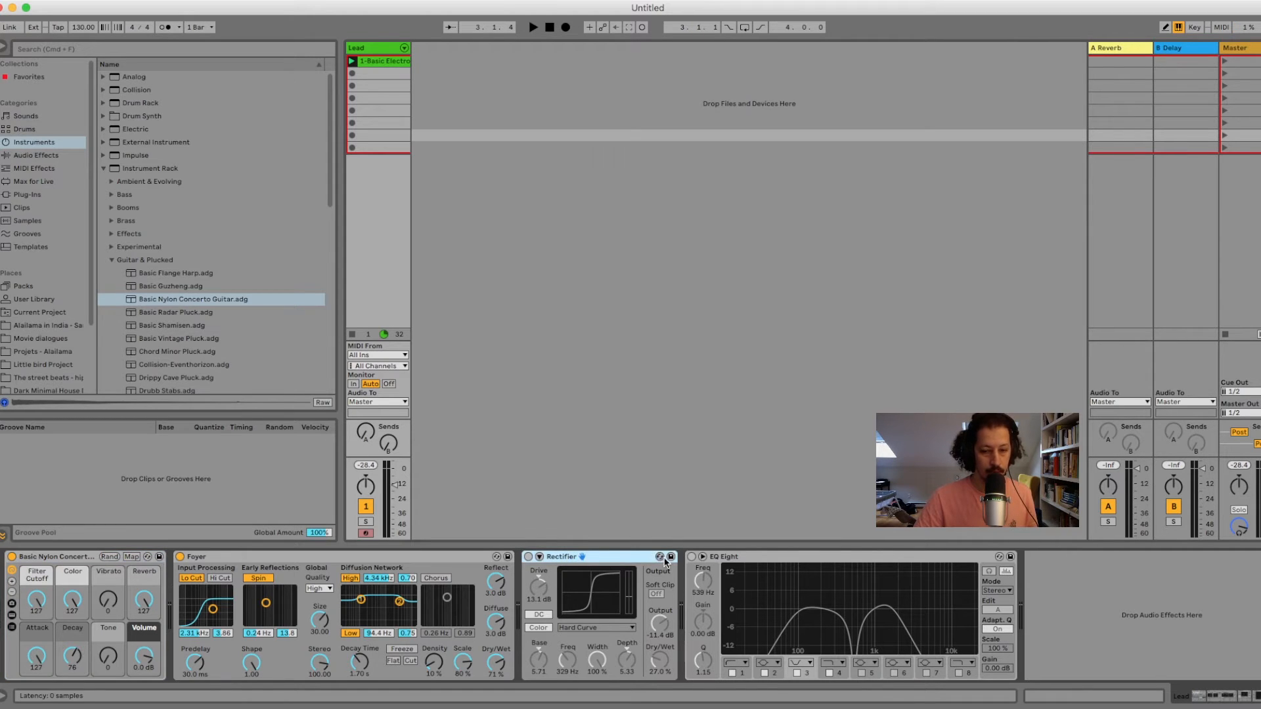
left_click(496, 557)
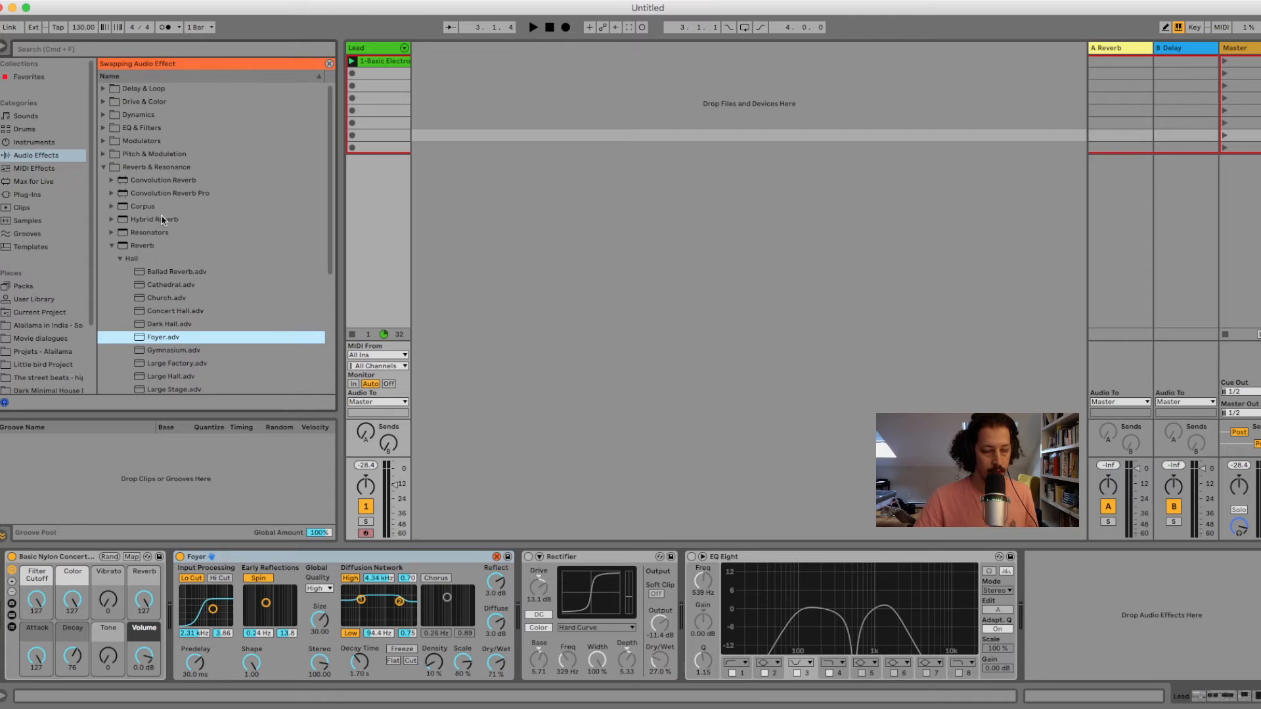
left_click(497, 558)
left_click(544, 560)
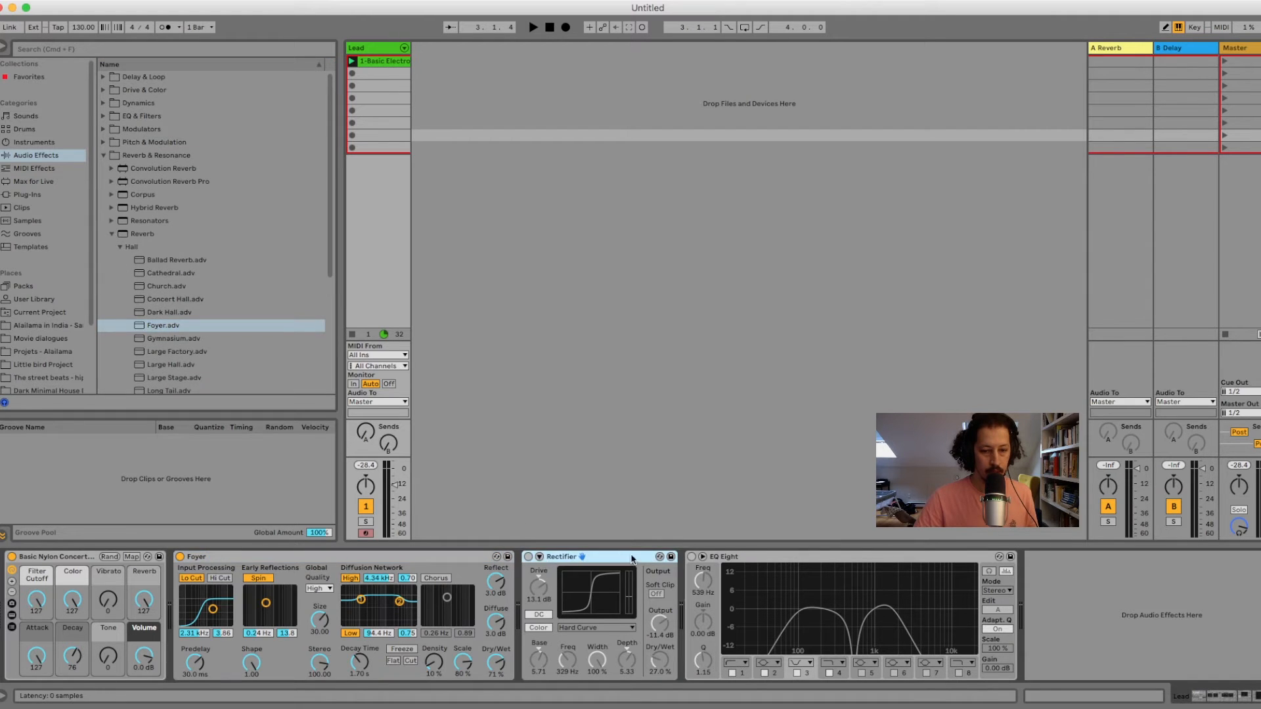
left_click(660, 558)
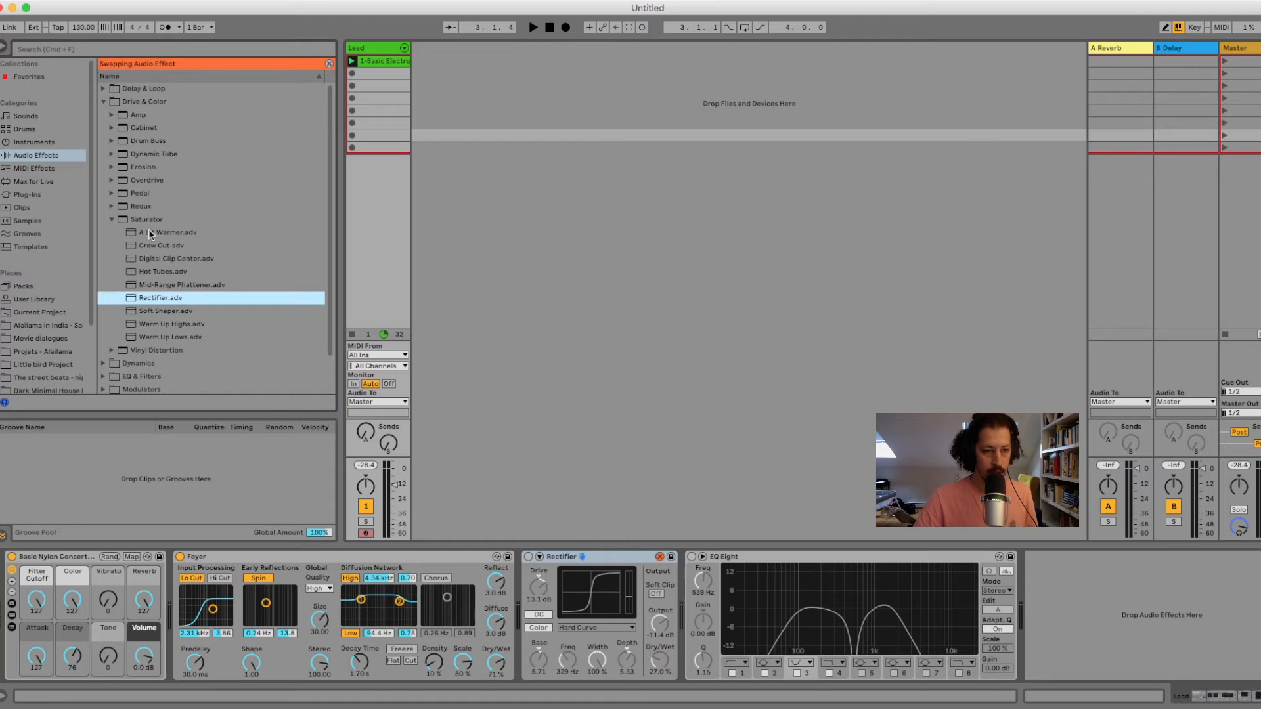
left_click(660, 557)
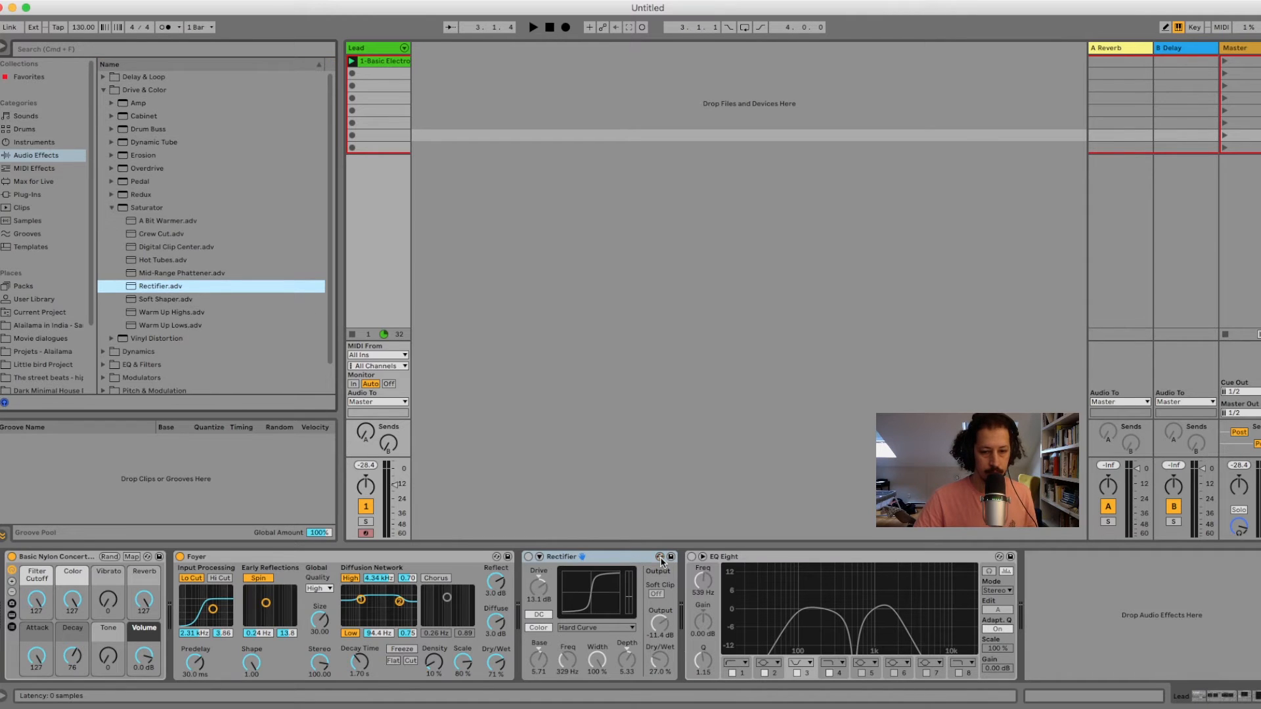
Turn on the Rectifier saturator and compare the playing clip with the effect bypassed and enabled.
left_click(528, 557)
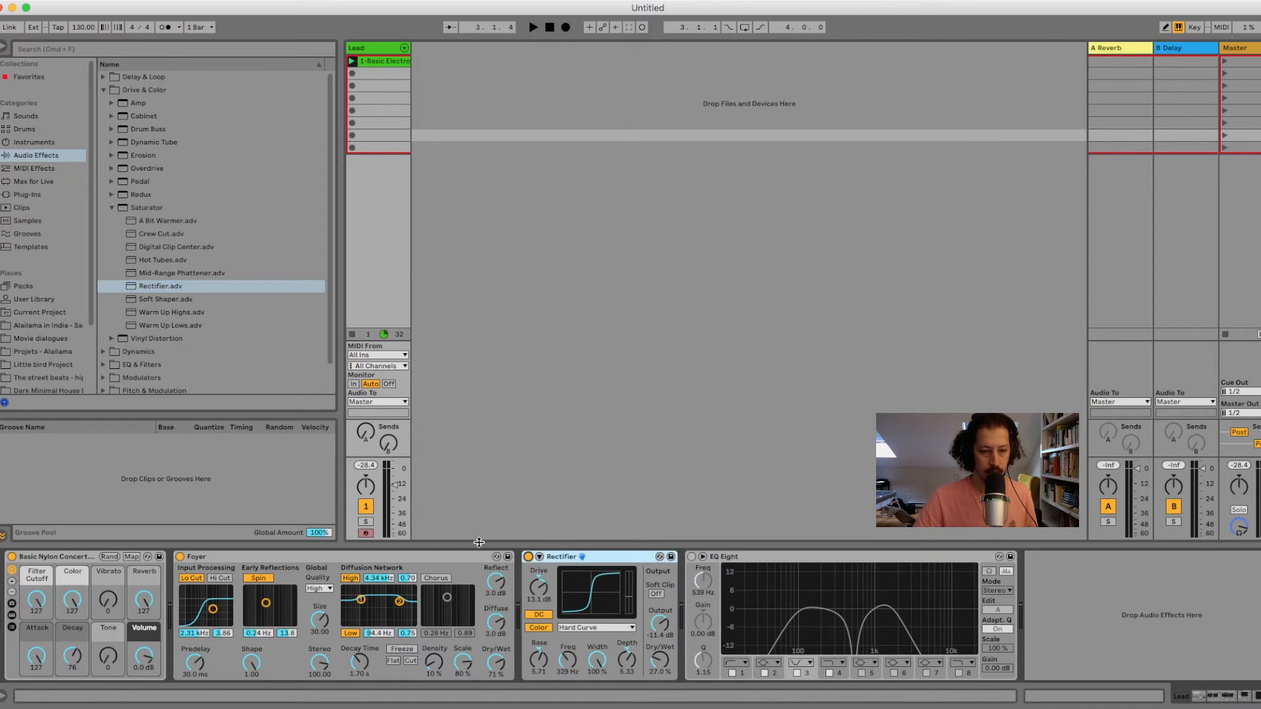
key("space")
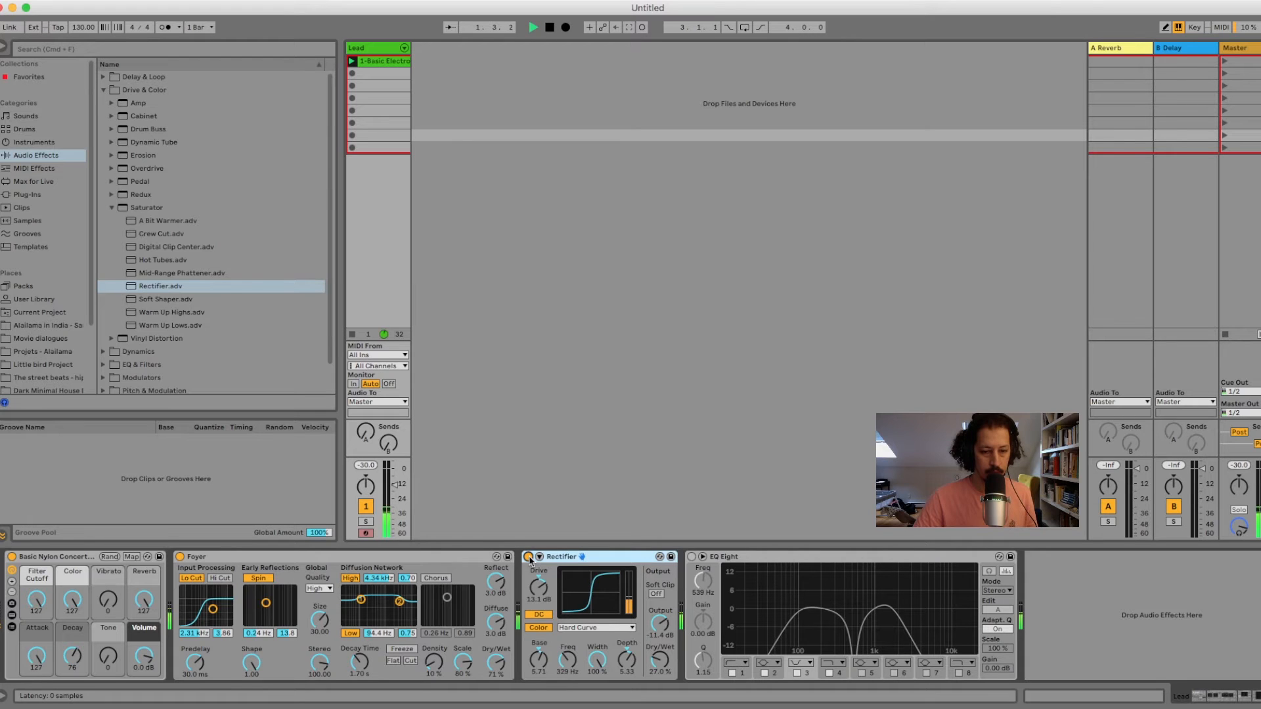
left_click(528, 556)
left_click(528, 557)
key("space")
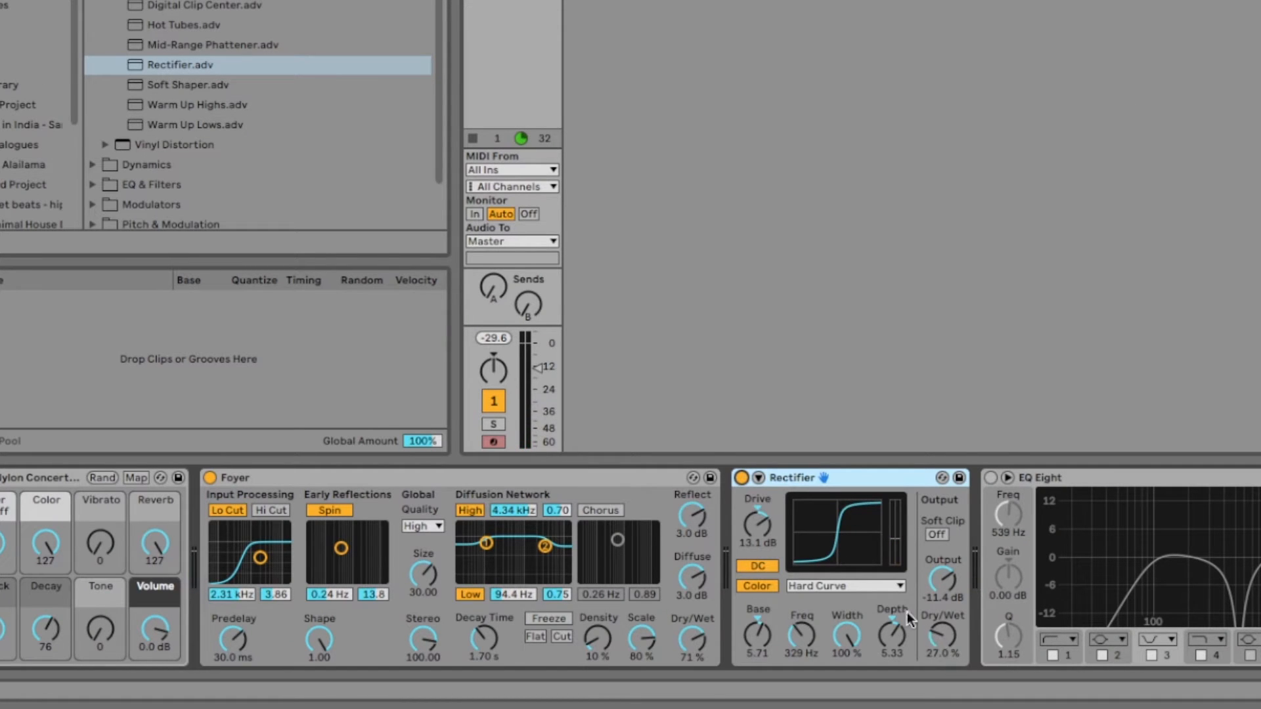
Try different Dry/Wet amounts on the Rectifier while listening, and leave it at 26.2%.
left_click_drag(940, 639, 940, 585)
left_click_drag(940, 639, 940, 686)
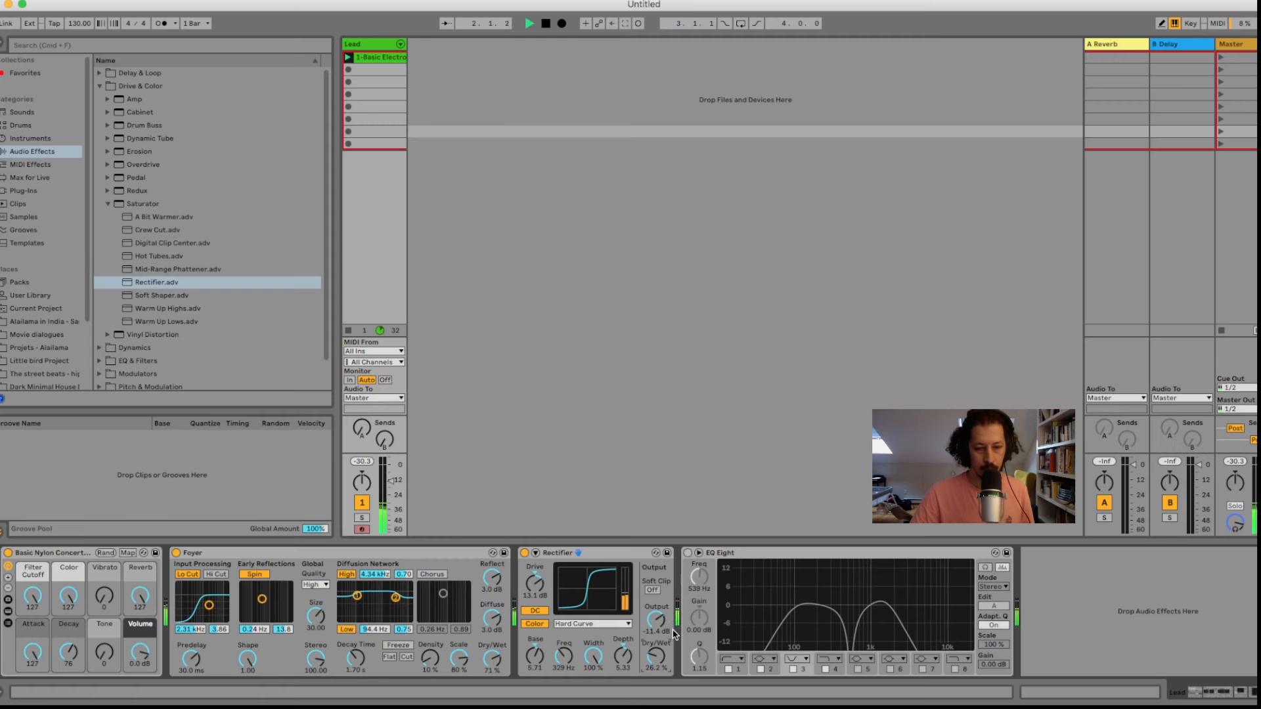
key("space")
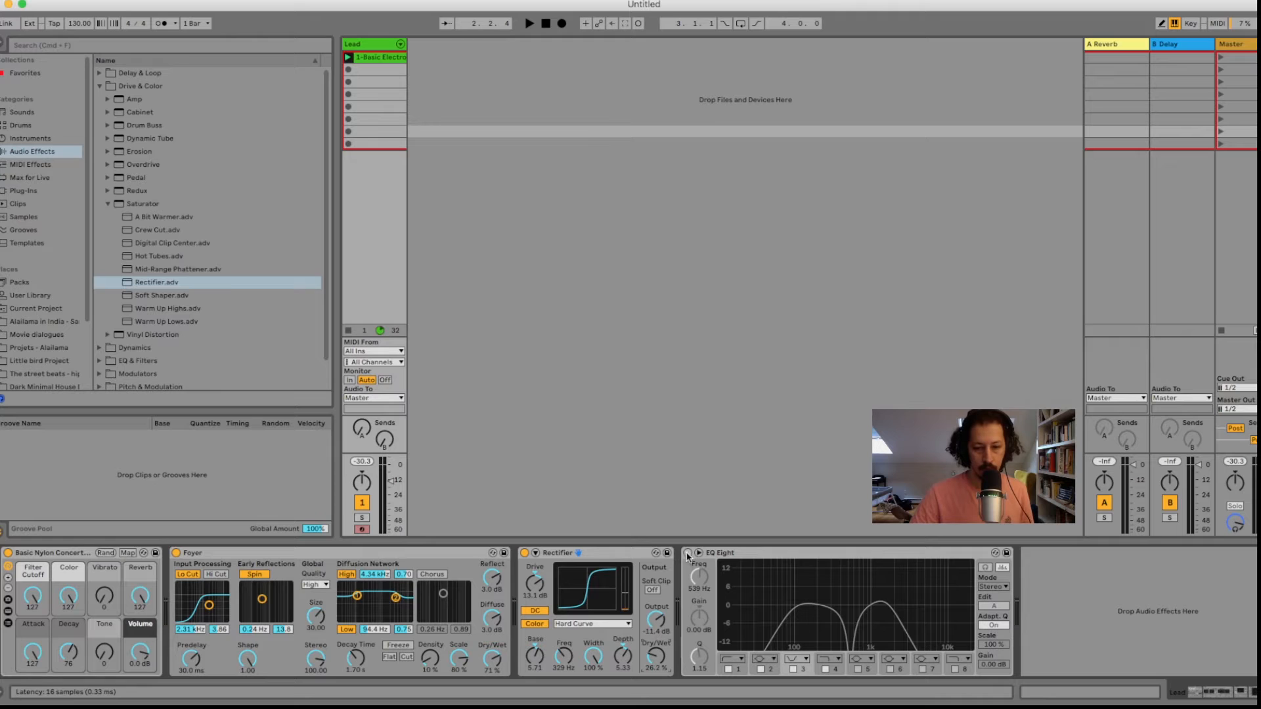
Turn on EQ Eight and compare the playing clip with filter band 4 switched off and back on.
left_click(687, 553)
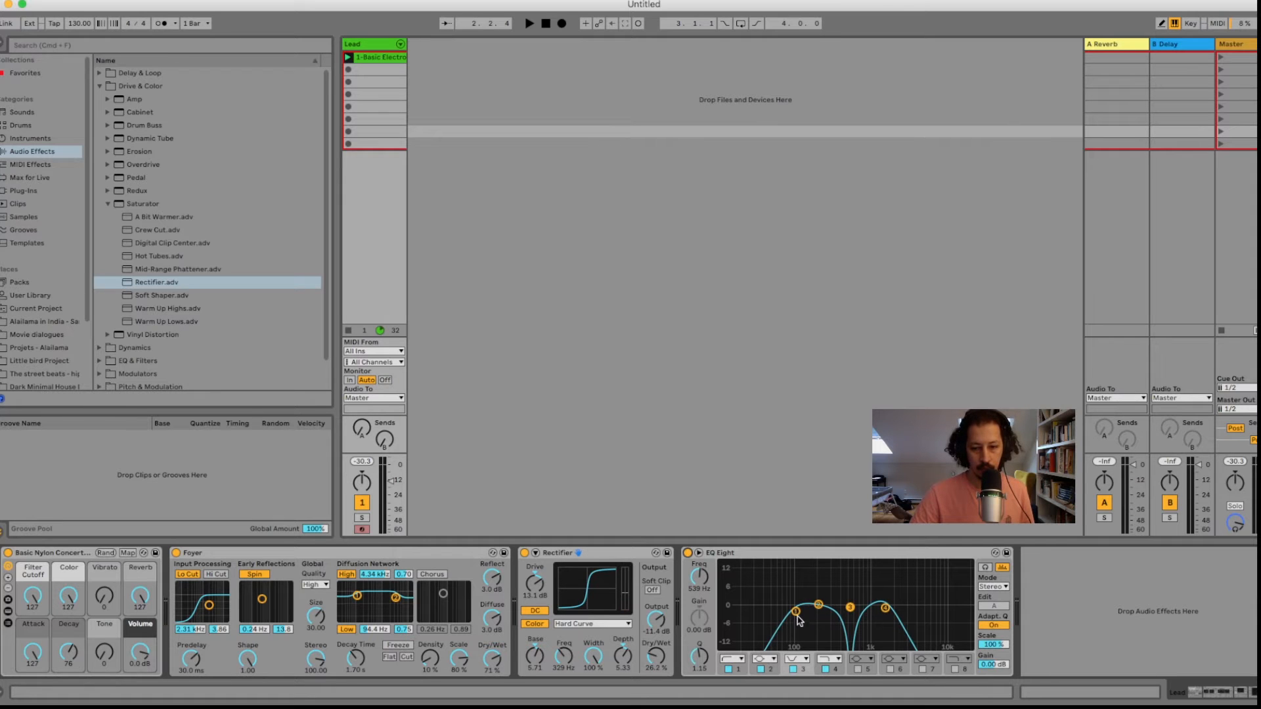
left_click(796, 612)
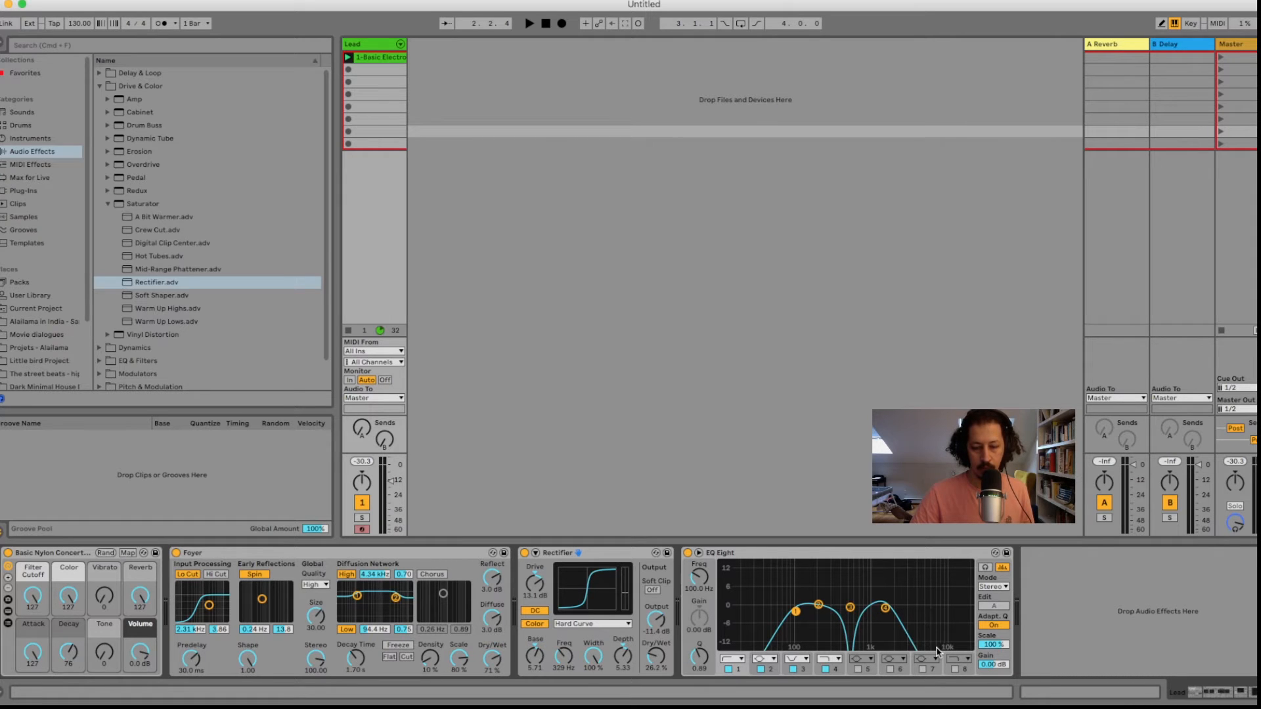
left_click(825, 669)
key("space")
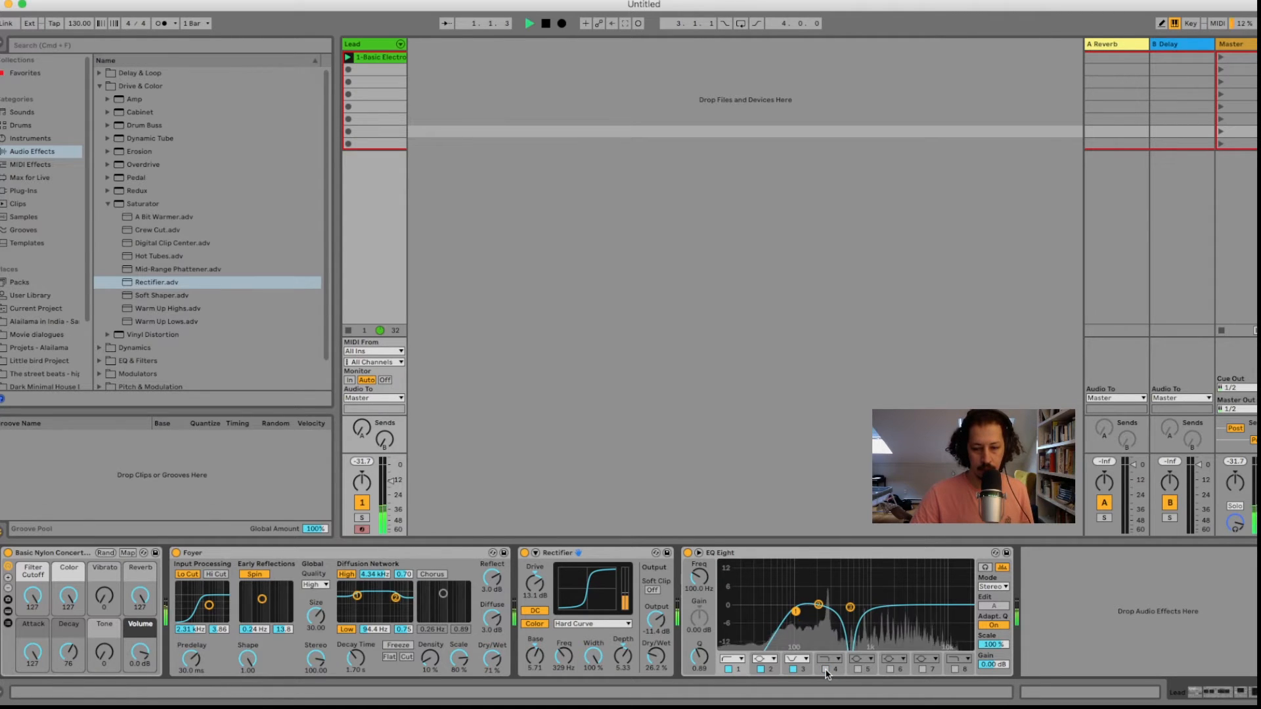
left_click(825, 669)
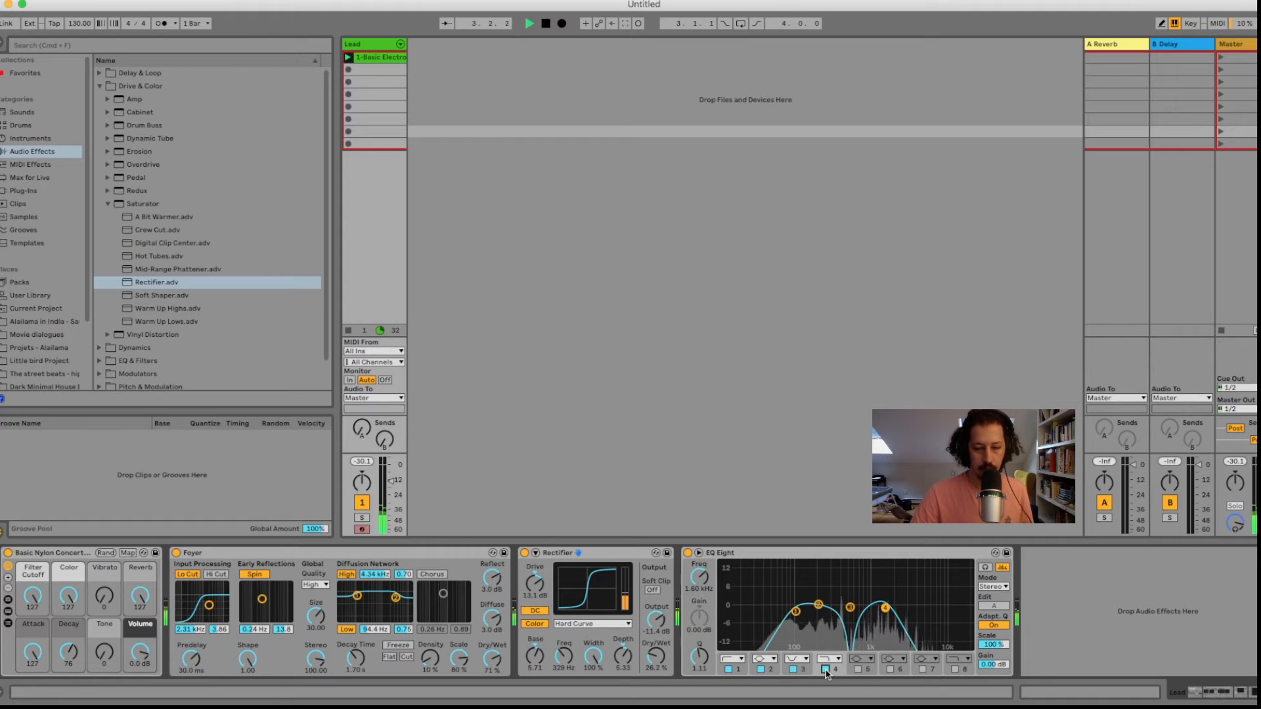
key("space")
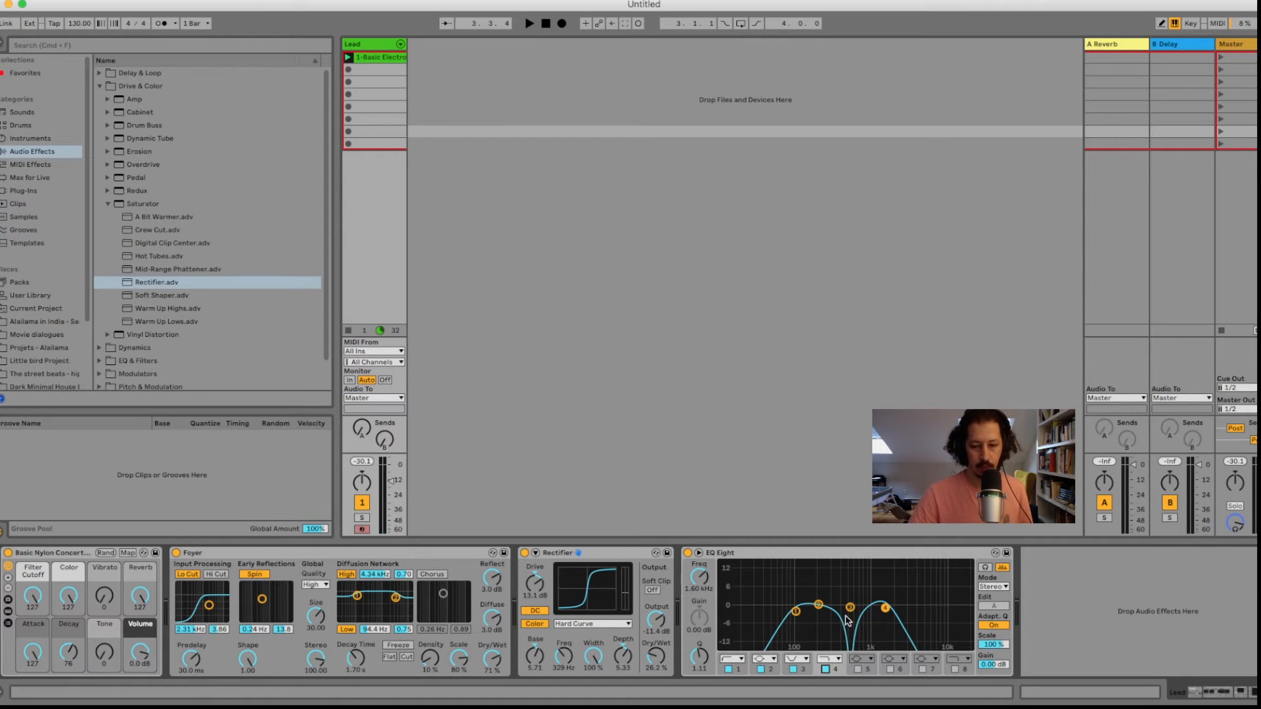
Compare the playing clip with EQ Eight's band 3 notch switched off and back on.
key("space")
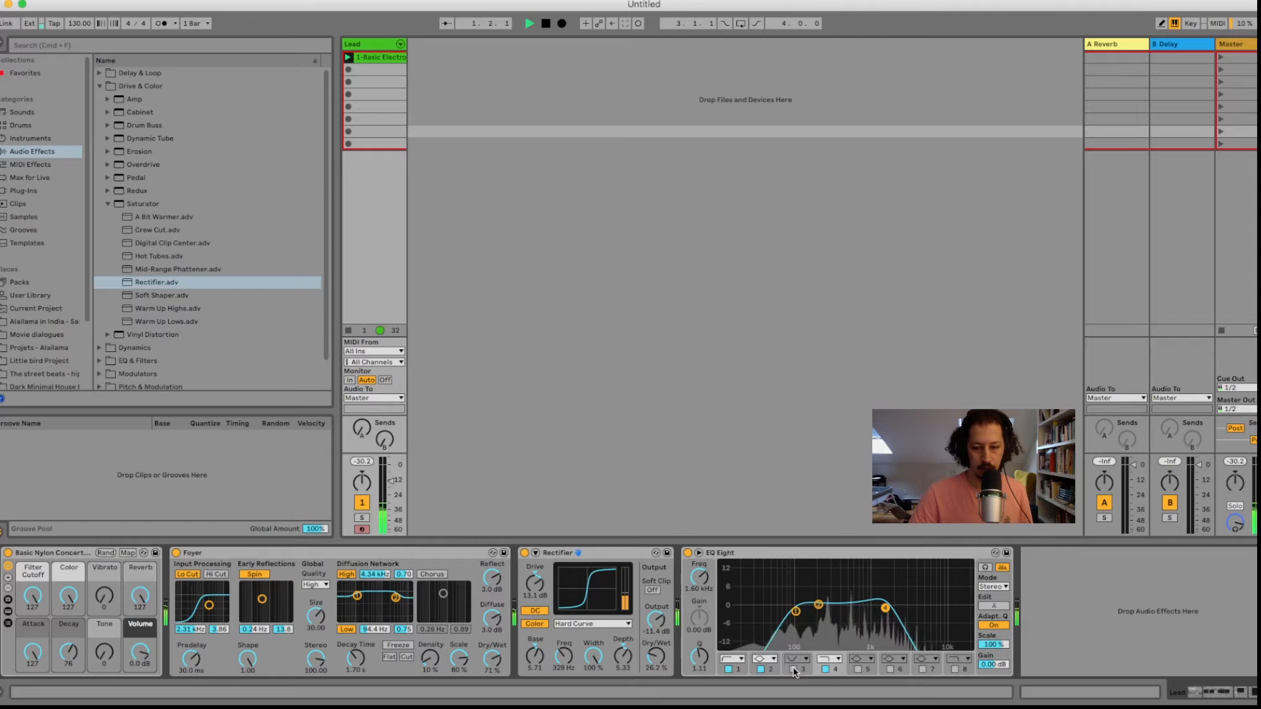
left_click(793, 668)
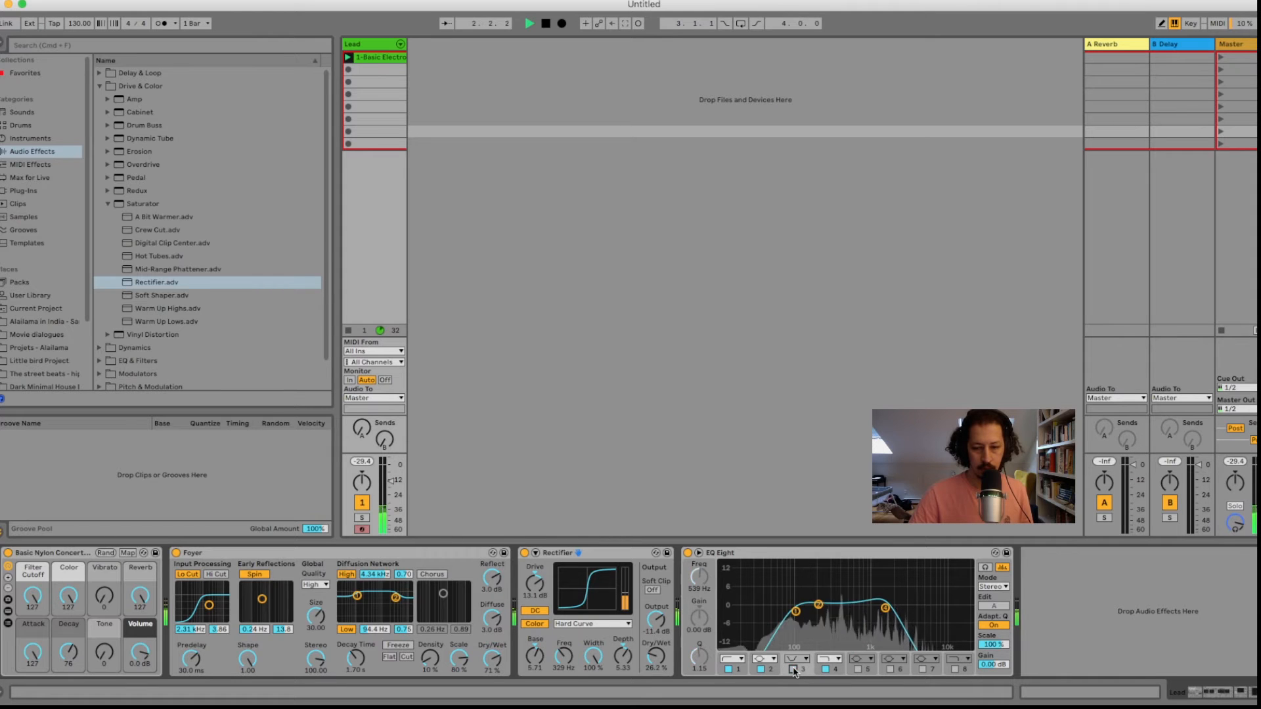
left_click(794, 668)
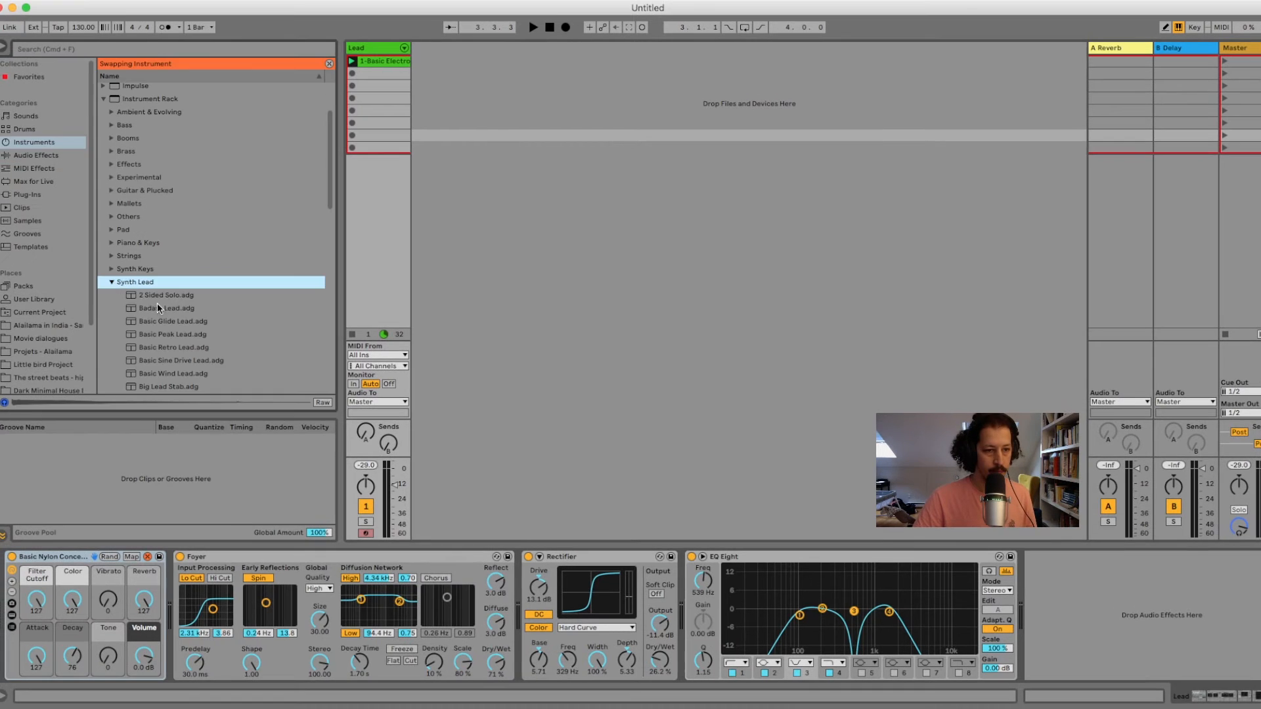
Hot-swap the nylon guitar for the Basic Glide Lead from Synth Lead and play the clip with it.
left_click(157, 304)
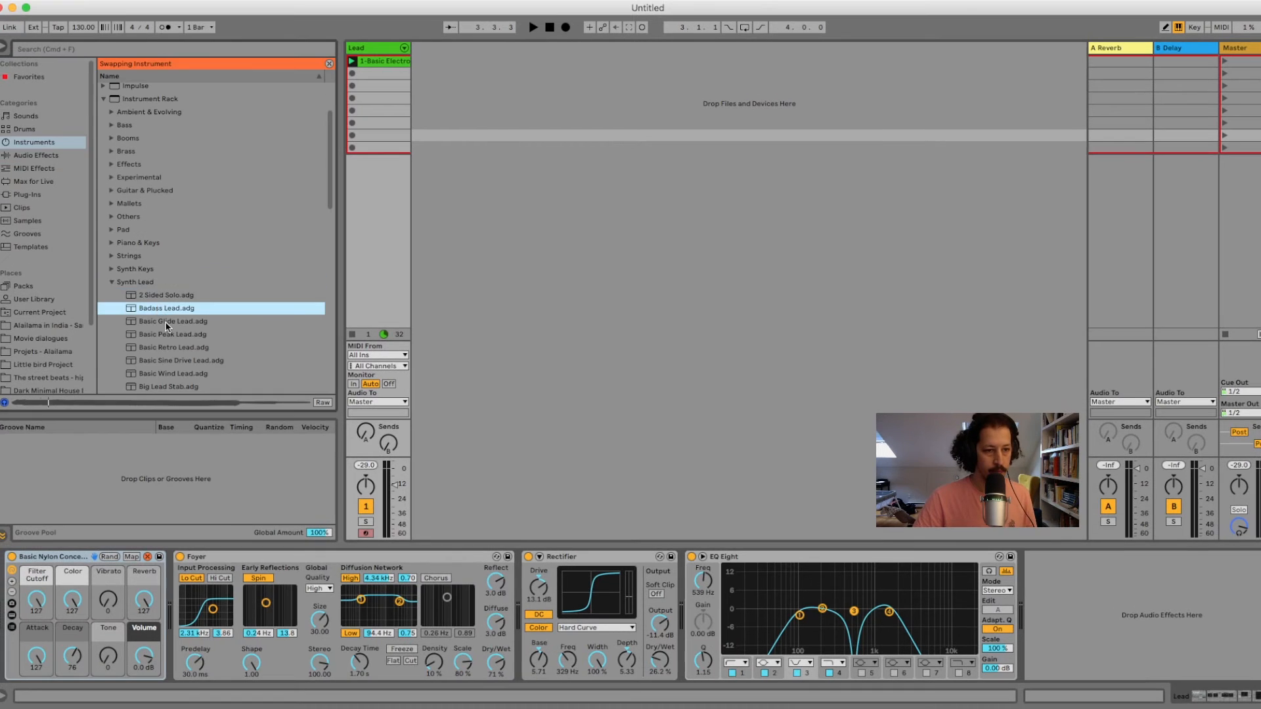
left_click(165, 329)
left_click(174, 322)
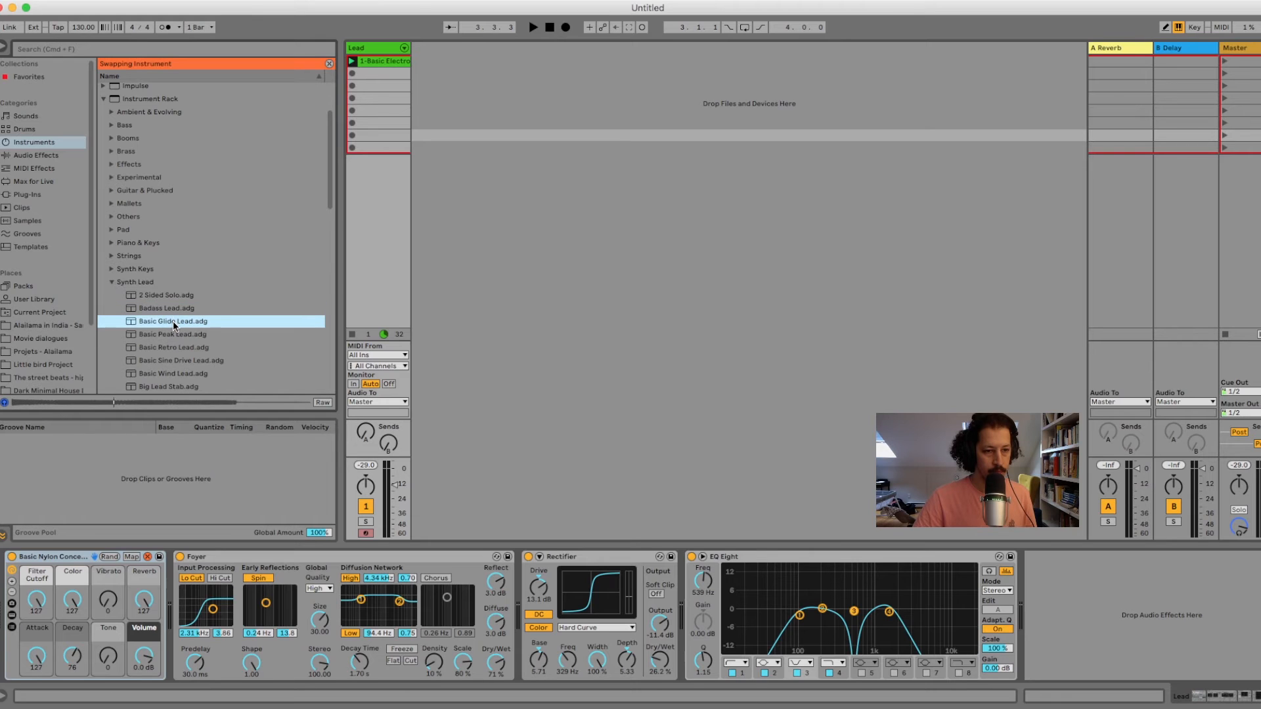
double_click(175, 321)
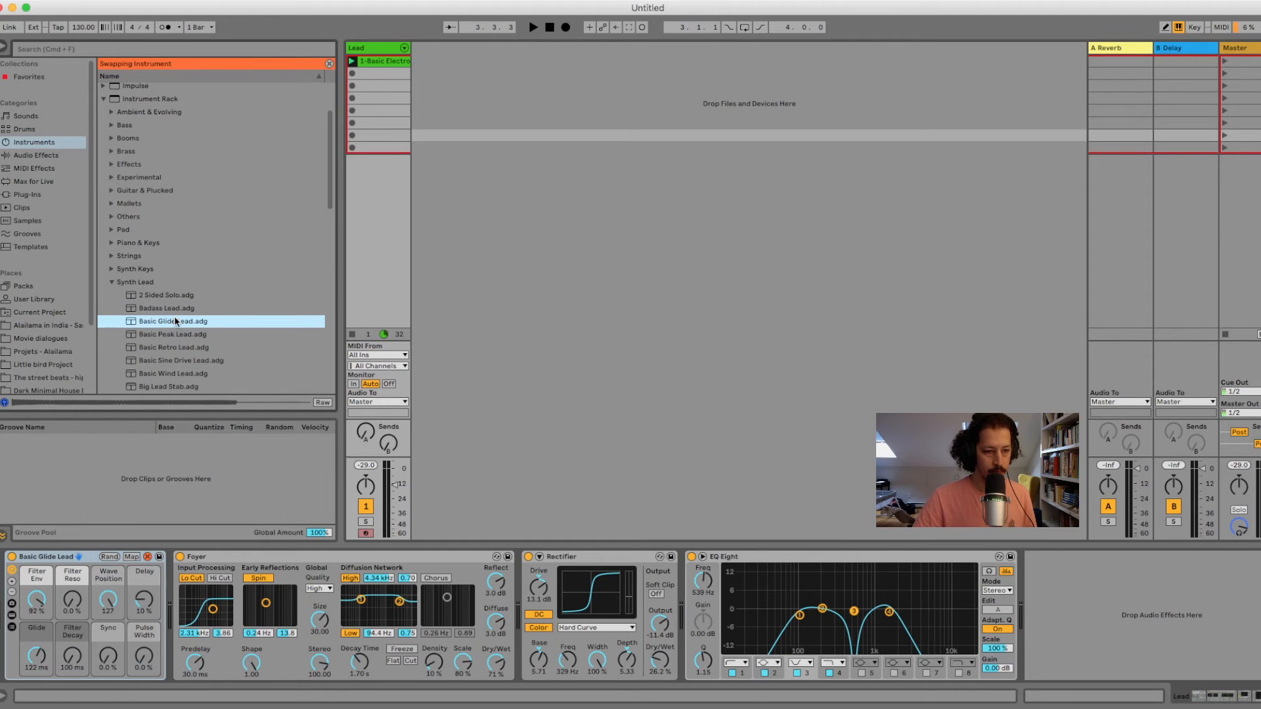
key("space")
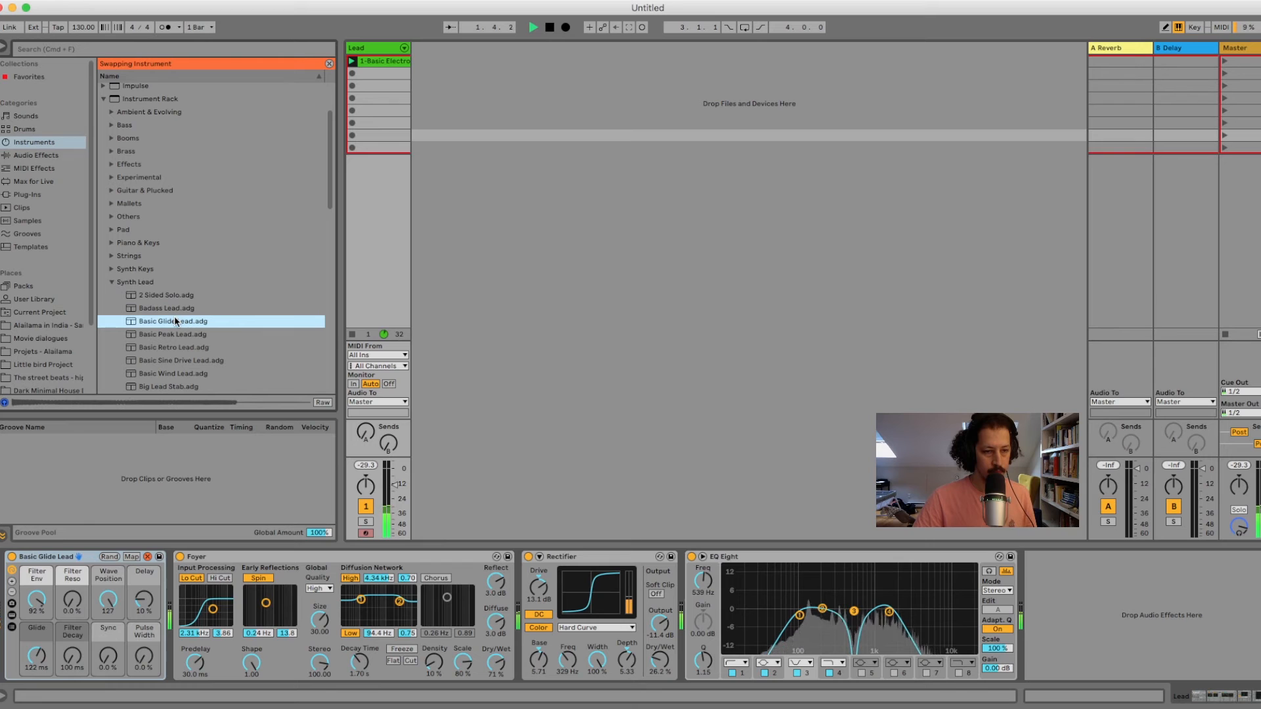
Hot-swap the Basic Glide Lead for the Basic Wind Lead from Synth Lead and play the clip with it.
key("space")
scroll(175, 333, "down", 2)
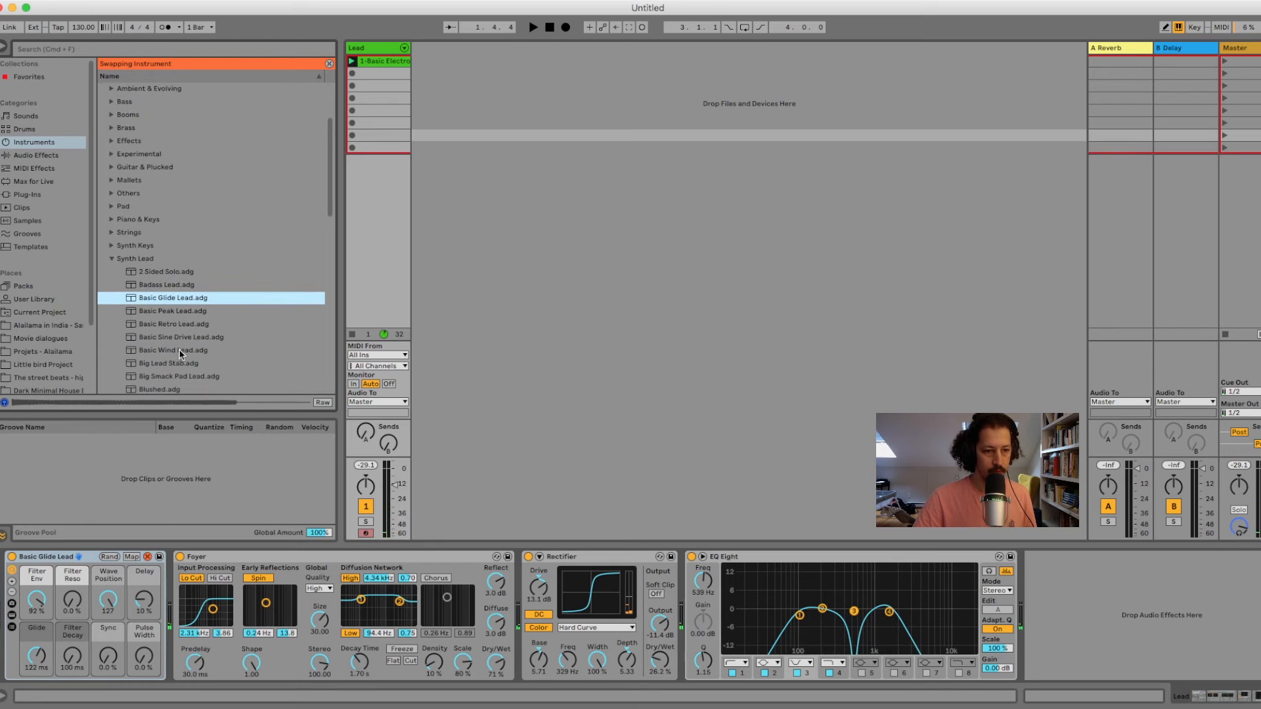
left_click(180, 352)
double_click(178, 350)
key("space")
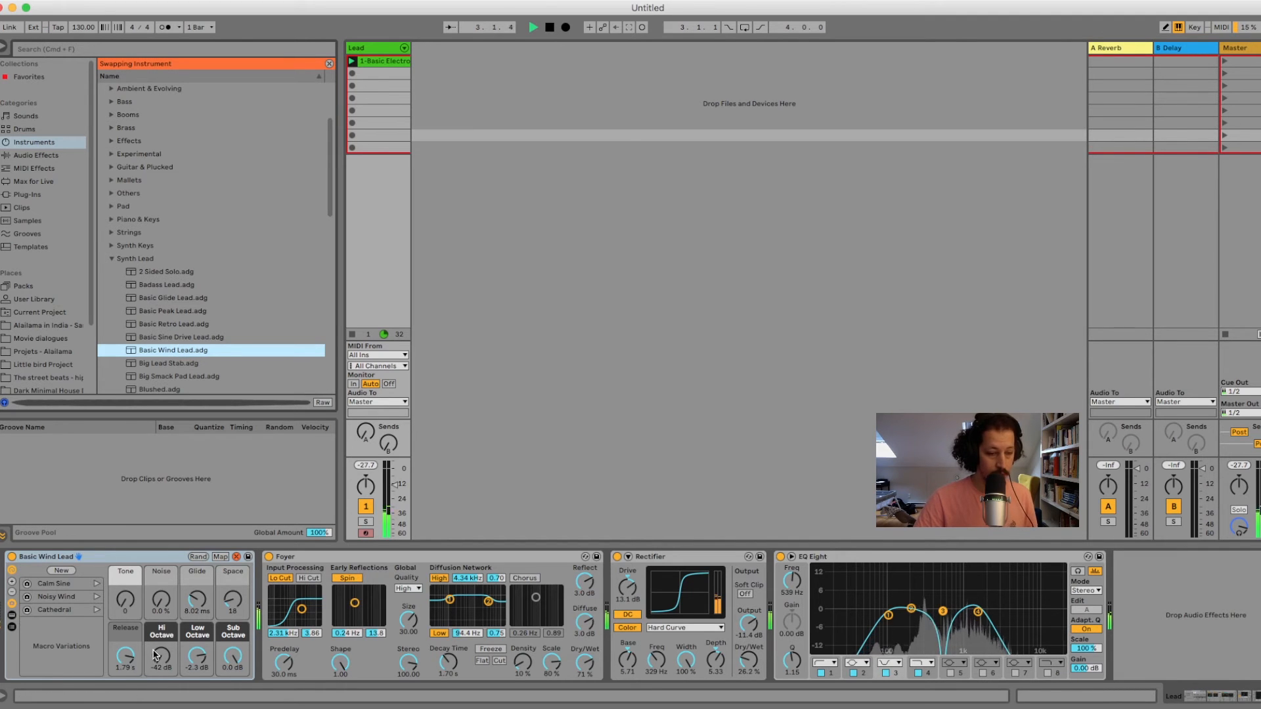
Try the Basic Wind Lead's Noisy Wind macro variation, settle on Cathedral, listen to the clip with it and leave hot-swap mode.
left_click(96, 596)
left_click(97, 610)
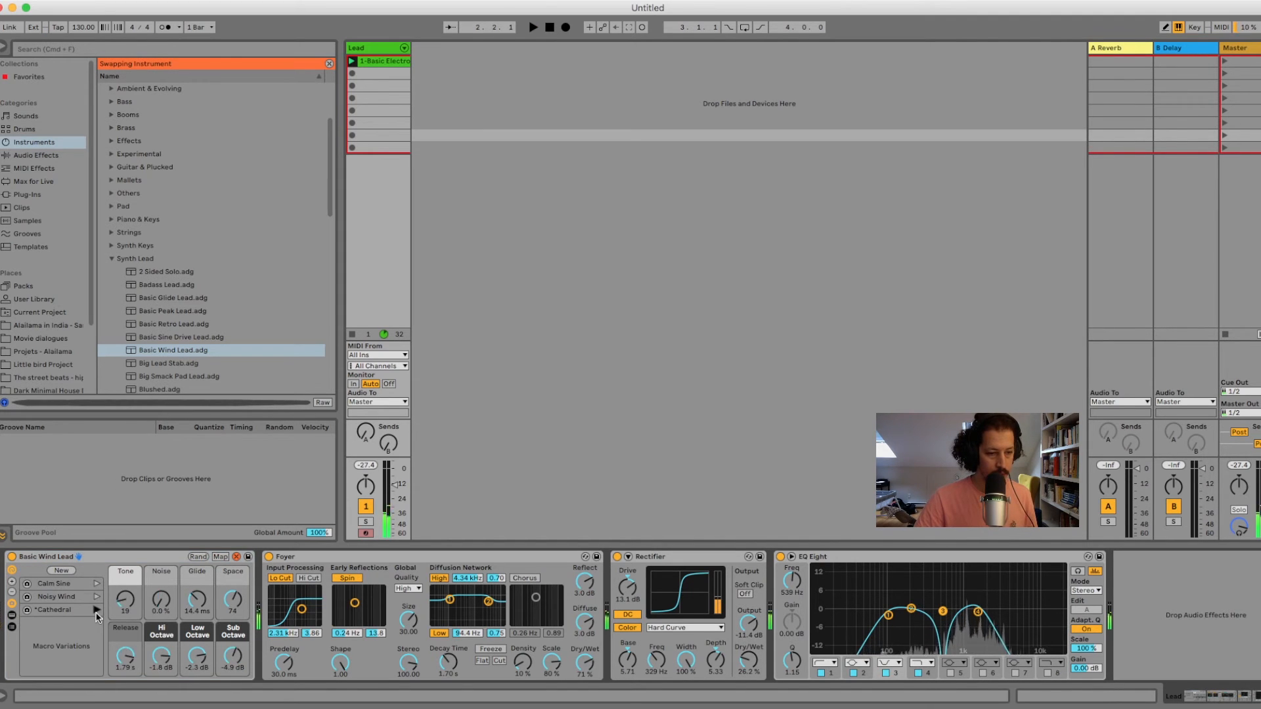
key("space")
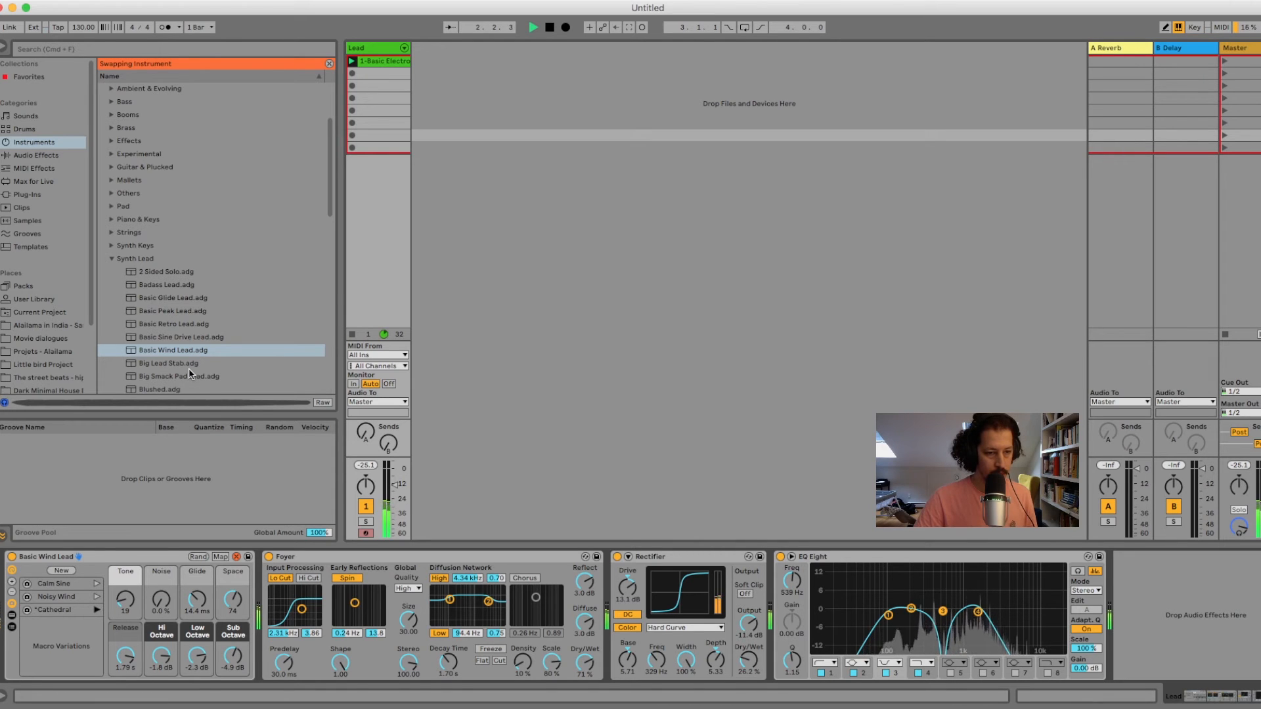
key("space")
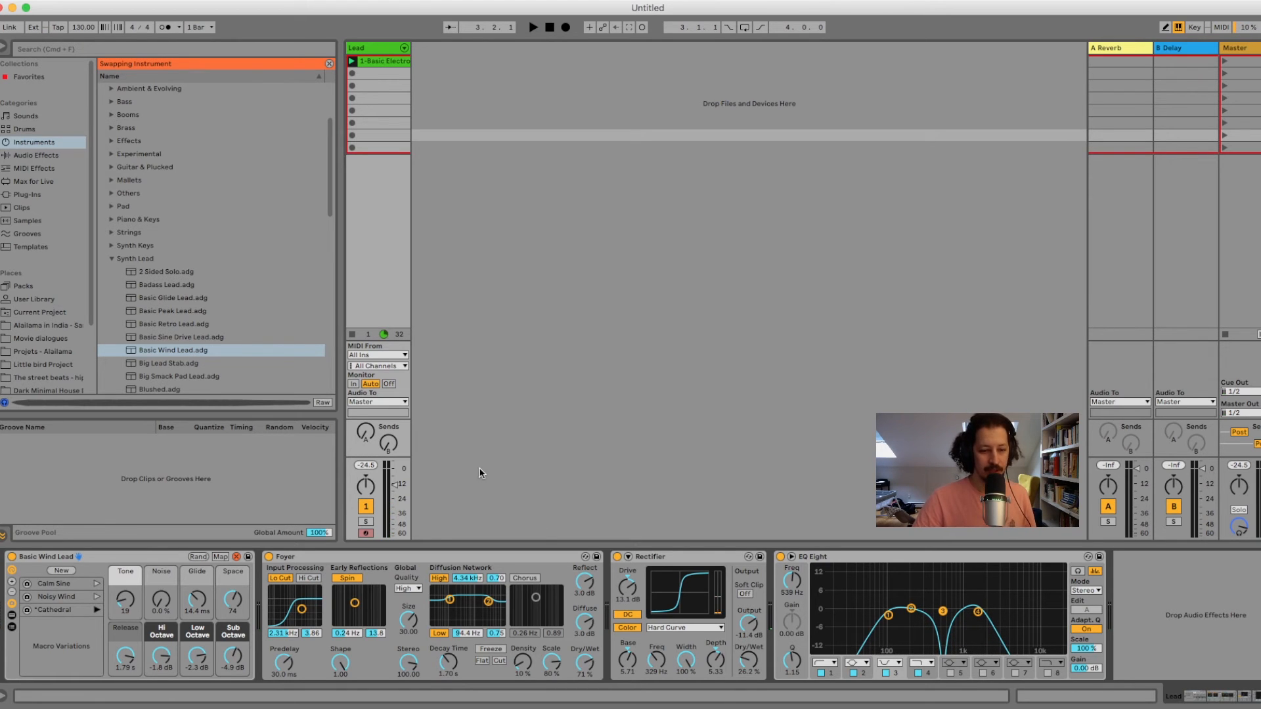
left_click(236, 557)
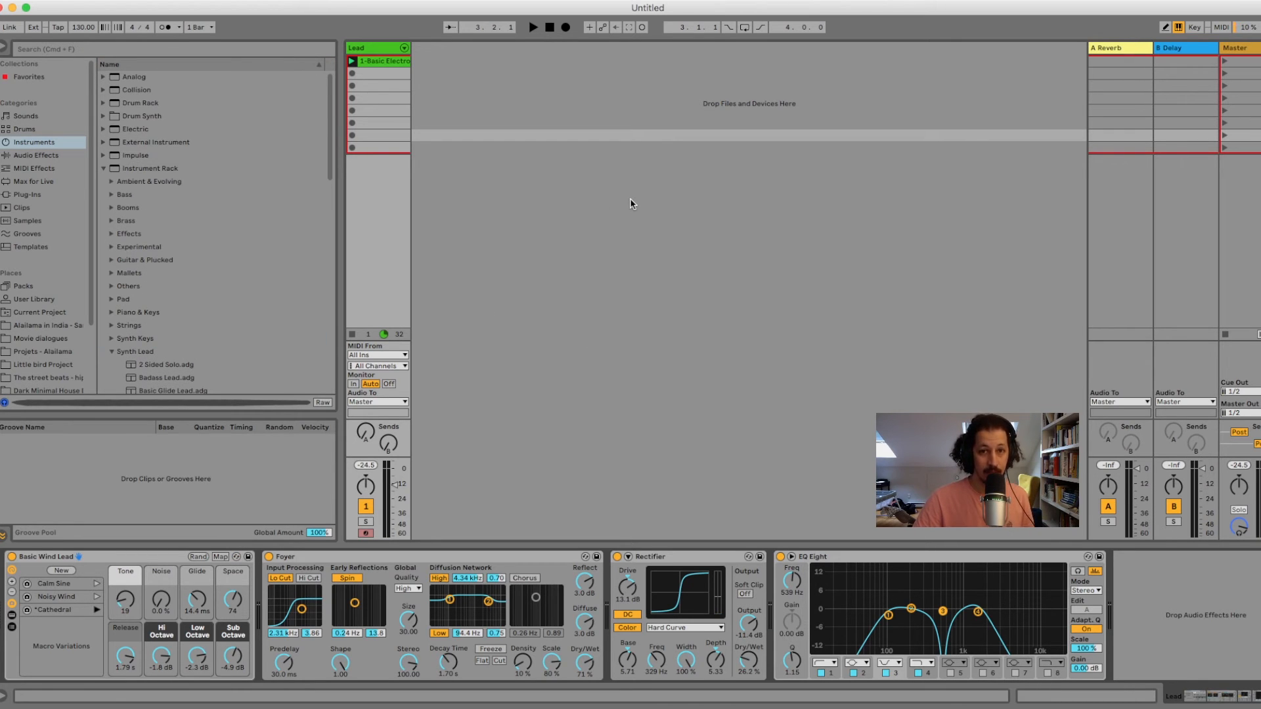
Play the Sweet Child O Mine set and switch from the Session View to the Arrangement View.
key("space")
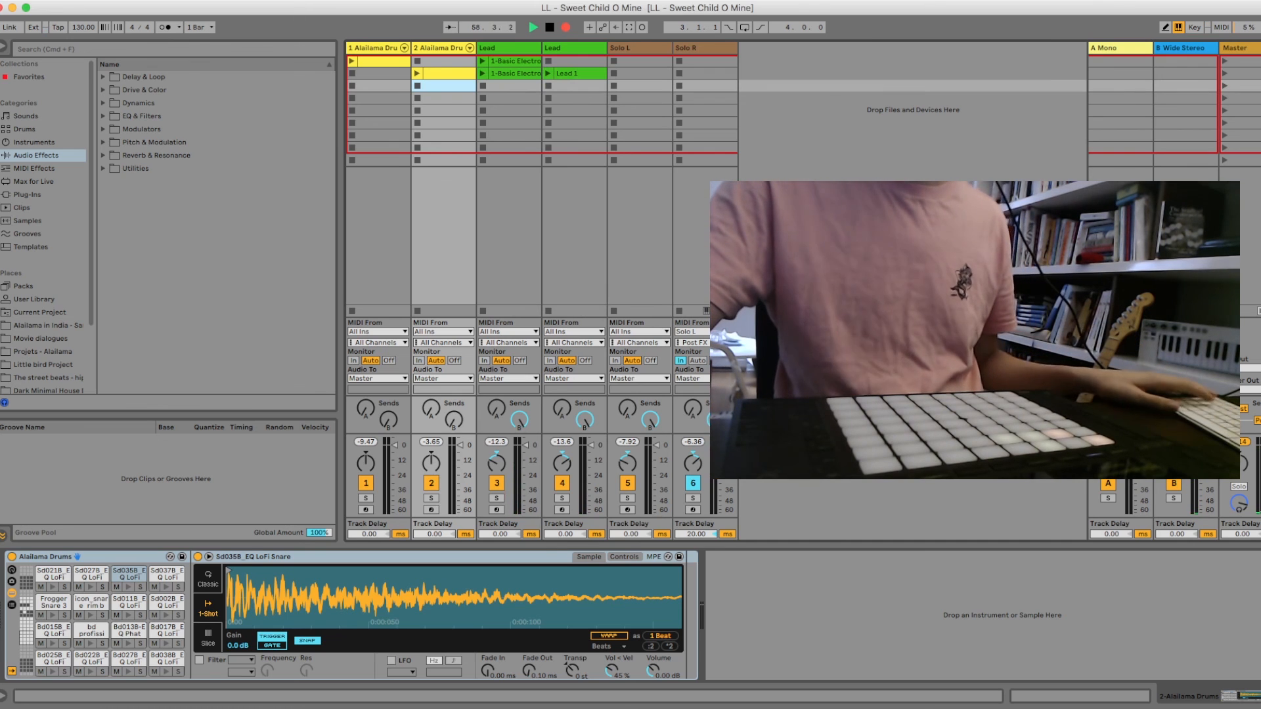
key("Tab")
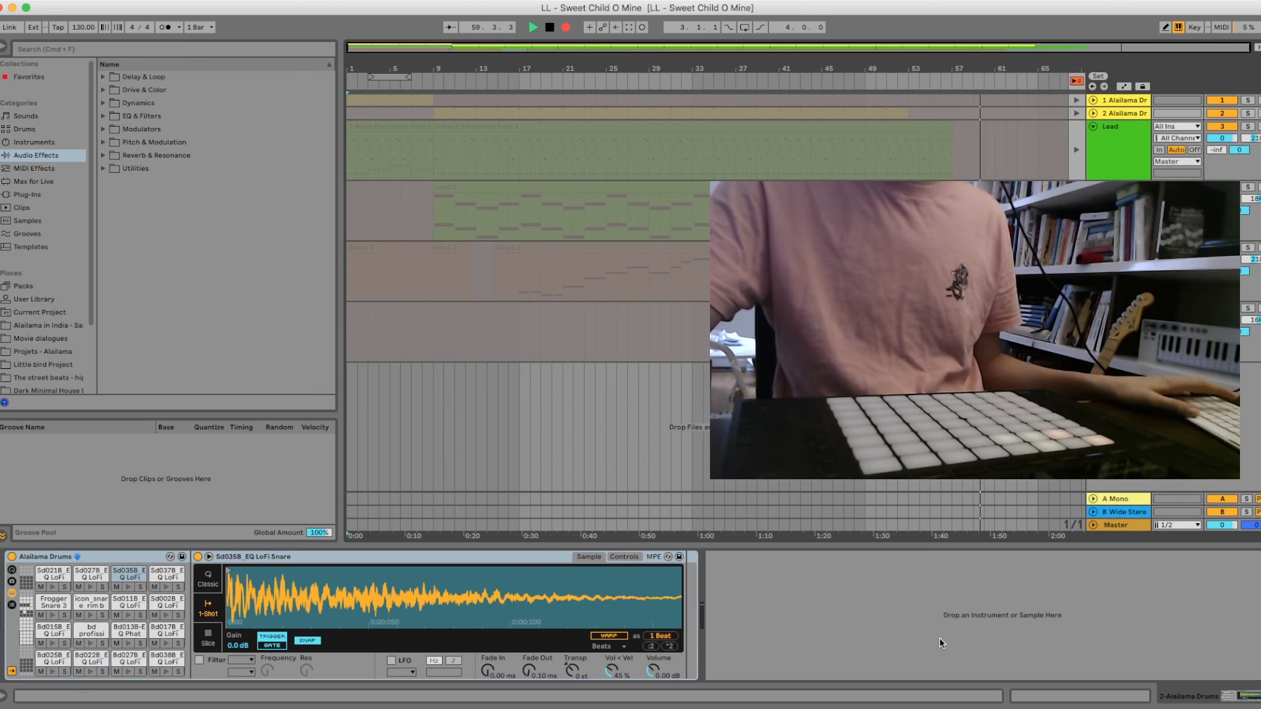